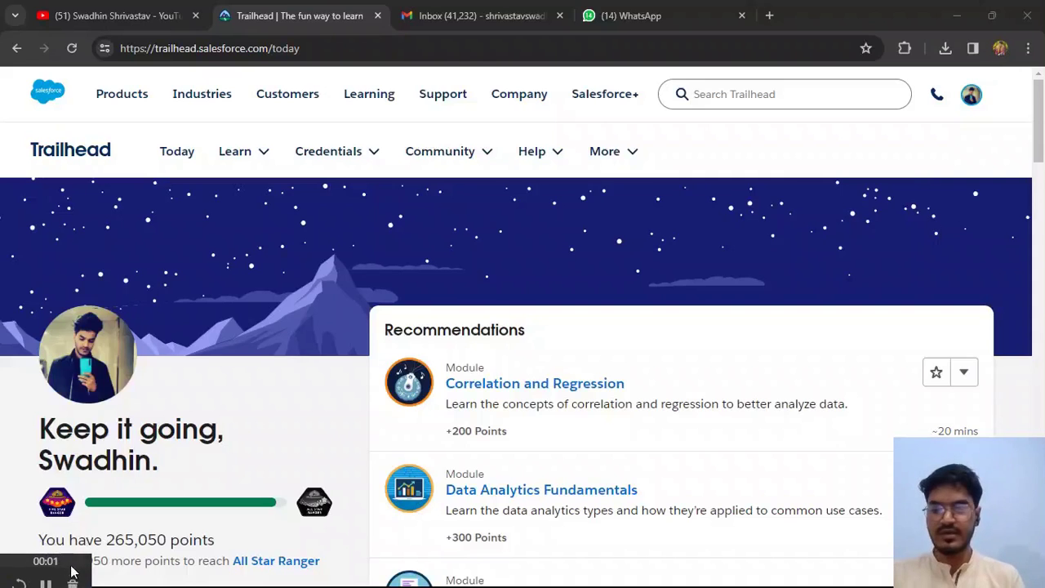
Step: Search Trailhead for the Winter '24 Platform App Builder maintenance module and open it
{"action": "left_click", "coordinate": [702, 96]}
{"action": "type", "text": "Platform App Builder Certification Maintenance (Winter '24)"}
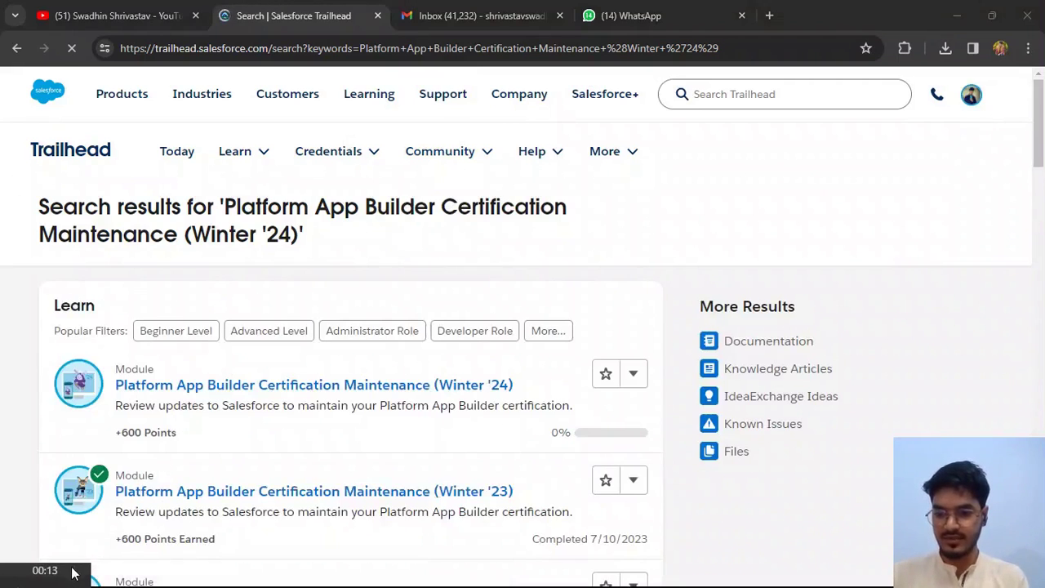
{"action": "left_click", "coordinate": [290, 390]}
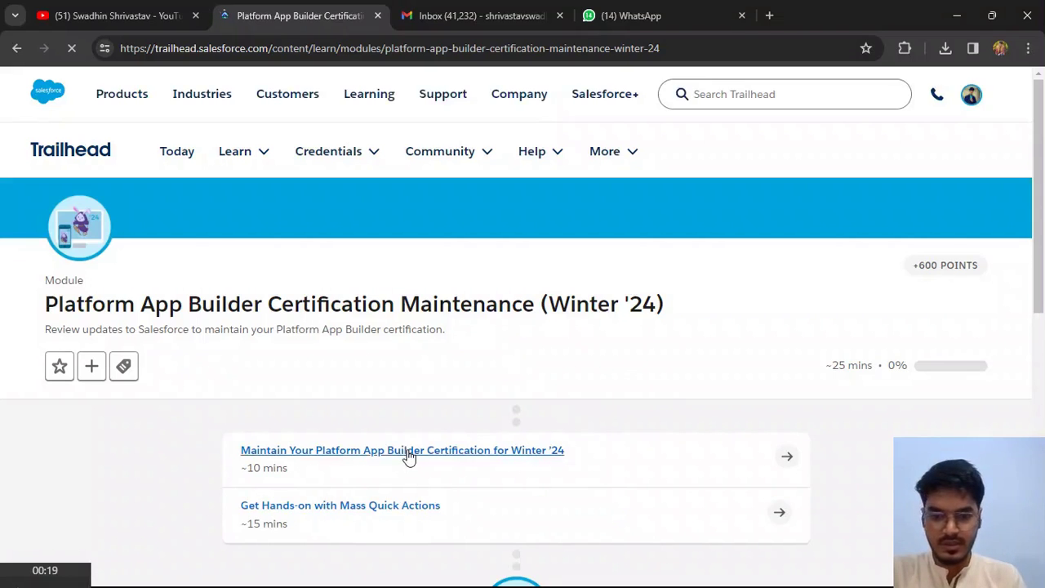
Step: Open the first unit and answer quiz question 1 (real-time) and question 2 (Enable Dynamic Forms on Mobile)
{"action": "left_click", "coordinate": [410, 457]}
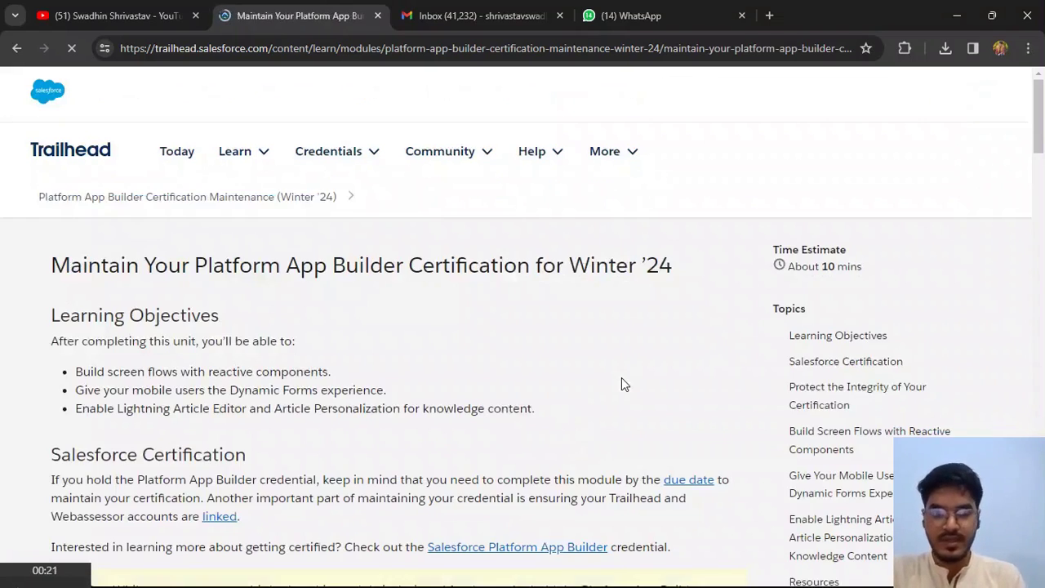
{"action": "scroll", "coordinate": [621, 377], "scroll_direction": "down", "scroll_amount": 10}
{"action": "scroll", "coordinate": [621, 377], "scroll_direction": "down", "scroll_amount": 10}
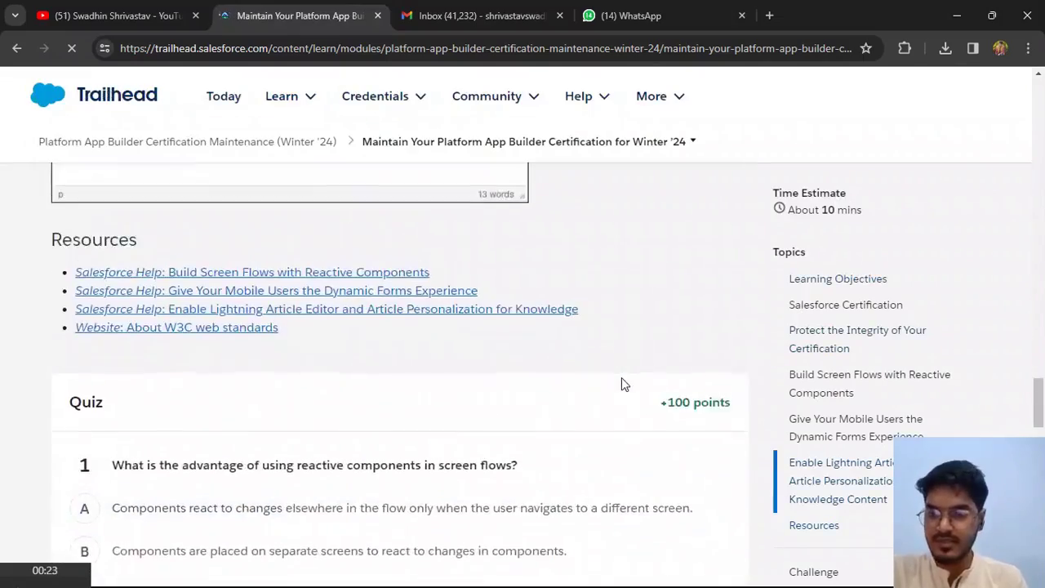
{"action": "scroll", "coordinate": [621, 381], "scroll_direction": "down", "scroll_amount": 3}
{"action": "scroll", "coordinate": [622, 380], "scroll_direction": "down", "scroll_amount": 1}
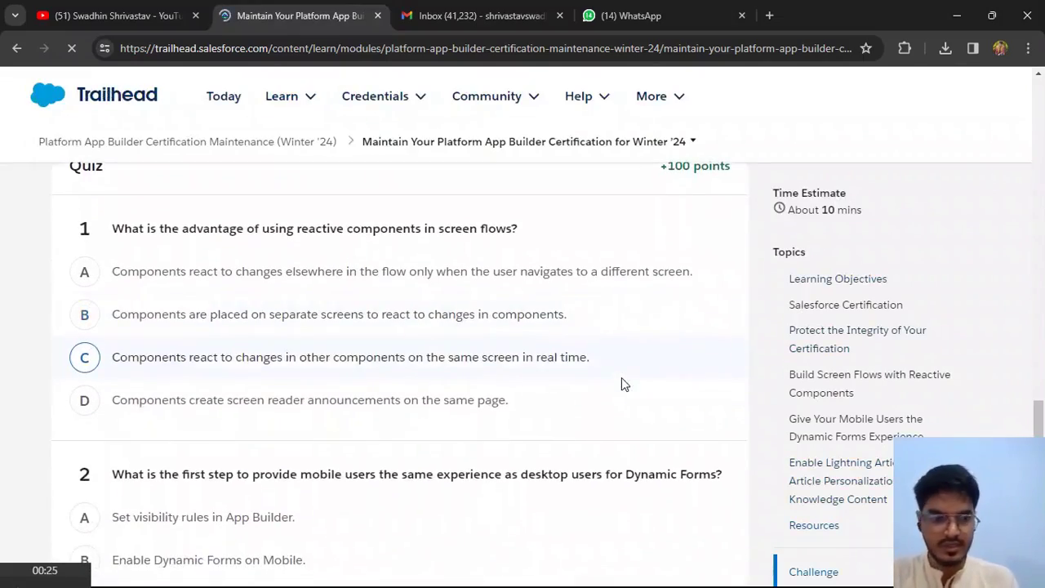
{"action": "left_click", "coordinate": [137, 369]}
{"action": "scroll", "coordinate": [136, 369], "scroll_direction": "down", "scroll_amount": 1}
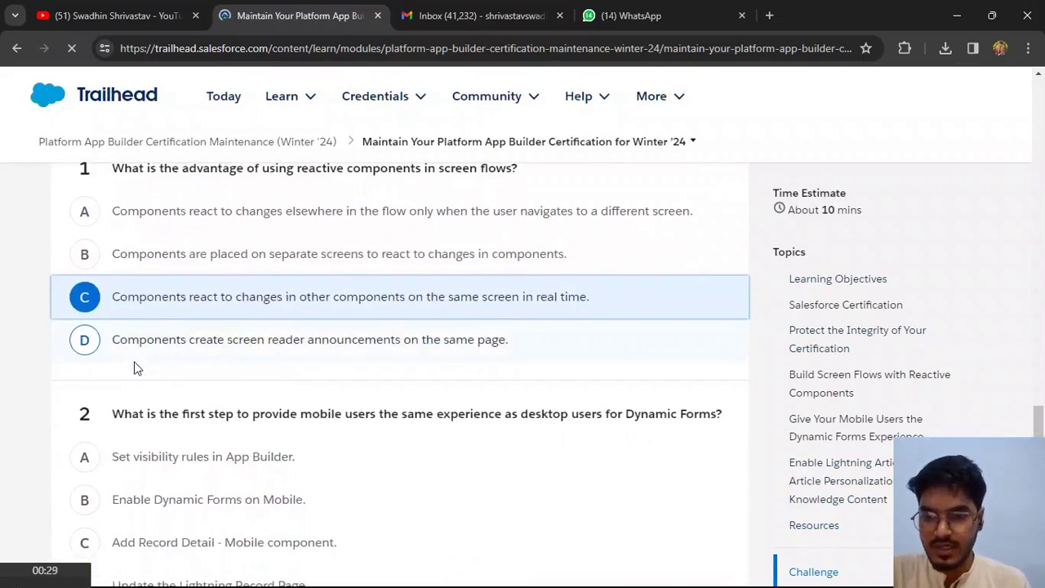
{"action": "scroll", "coordinate": [137, 369], "scroll_direction": "down", "scroll_amount": 1}
{"action": "scroll", "coordinate": [136, 369], "scroll_direction": "down", "scroll_amount": 1}
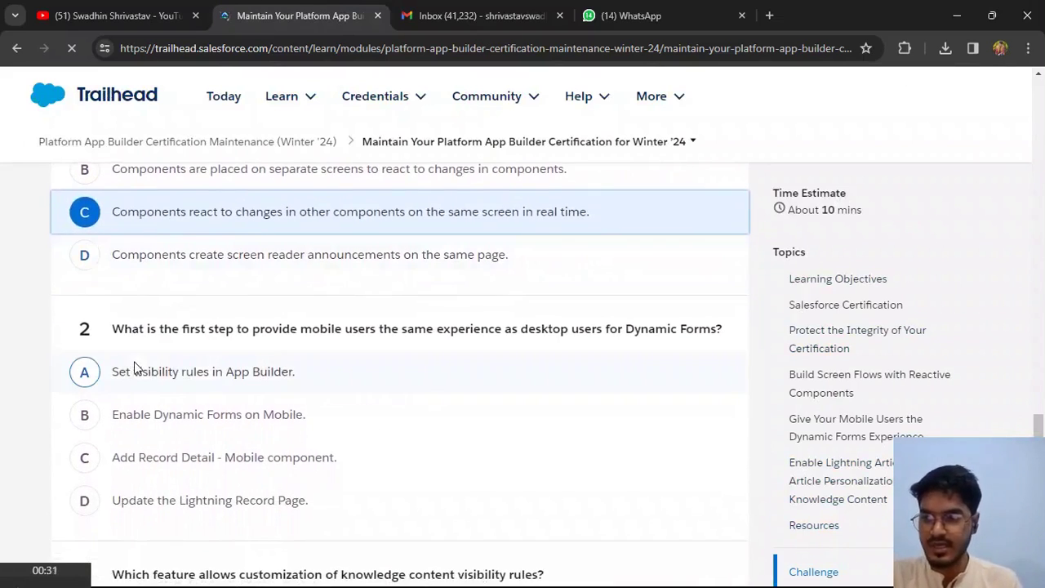
{"action": "left_click", "coordinate": [194, 419]}
Step: Answer quiz question 3 with Article Personalization and question 4 with option C
{"action": "scroll", "coordinate": [193, 419], "scroll_direction": "down", "scroll_amount": 2}
{"action": "scroll", "coordinate": [193, 415], "scroll_direction": "down", "scroll_amount": 1}
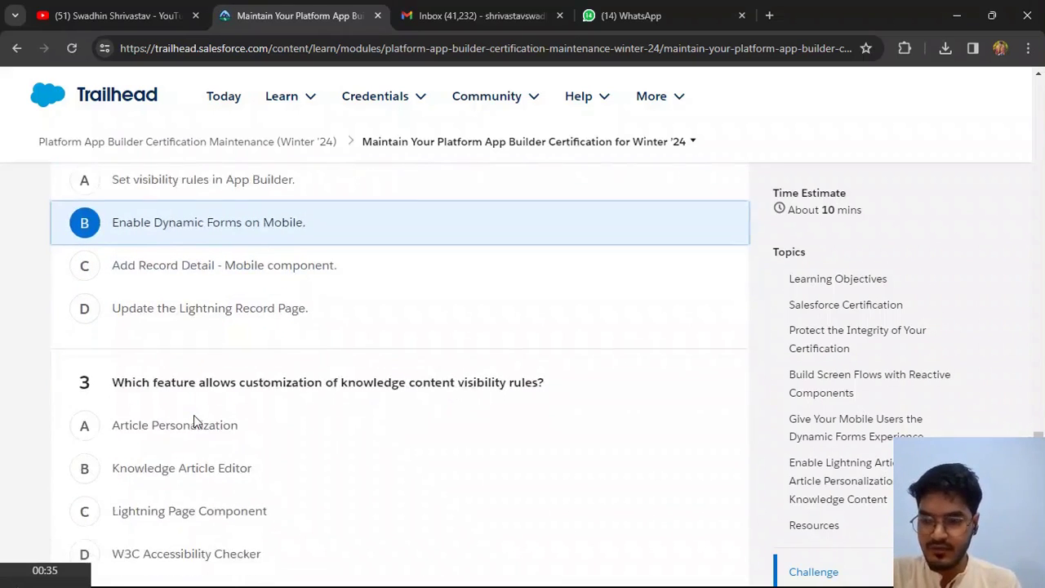
{"action": "left_click", "coordinate": [161, 417]}
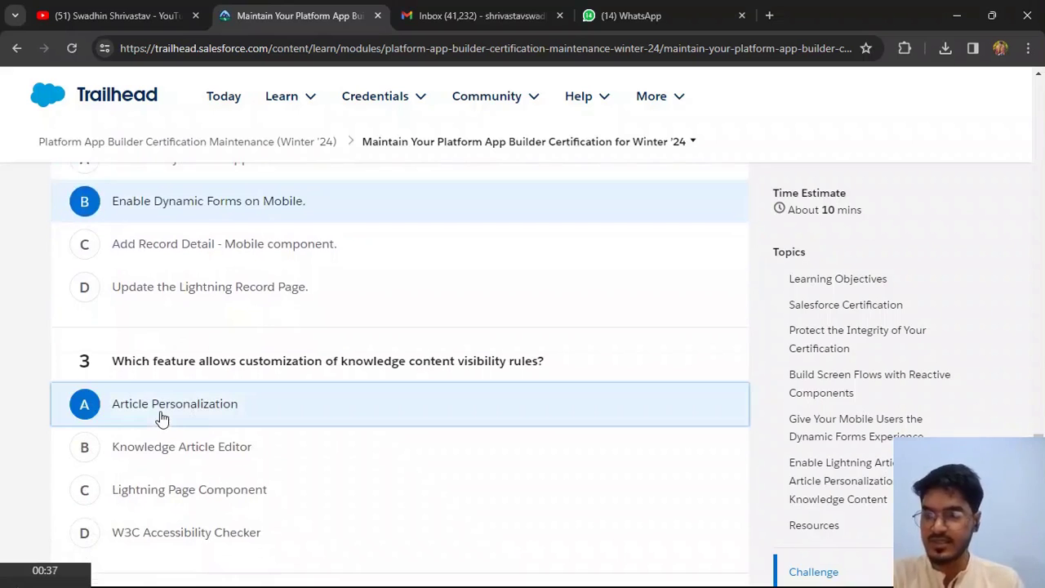
{"action": "scroll", "coordinate": [161, 418], "scroll_direction": "down", "scroll_amount": 1}
{"action": "scroll", "coordinate": [161, 419], "scroll_direction": "down", "scroll_amount": 1}
{"action": "scroll", "coordinate": [161, 418], "scroll_direction": "down", "scroll_amount": 1}
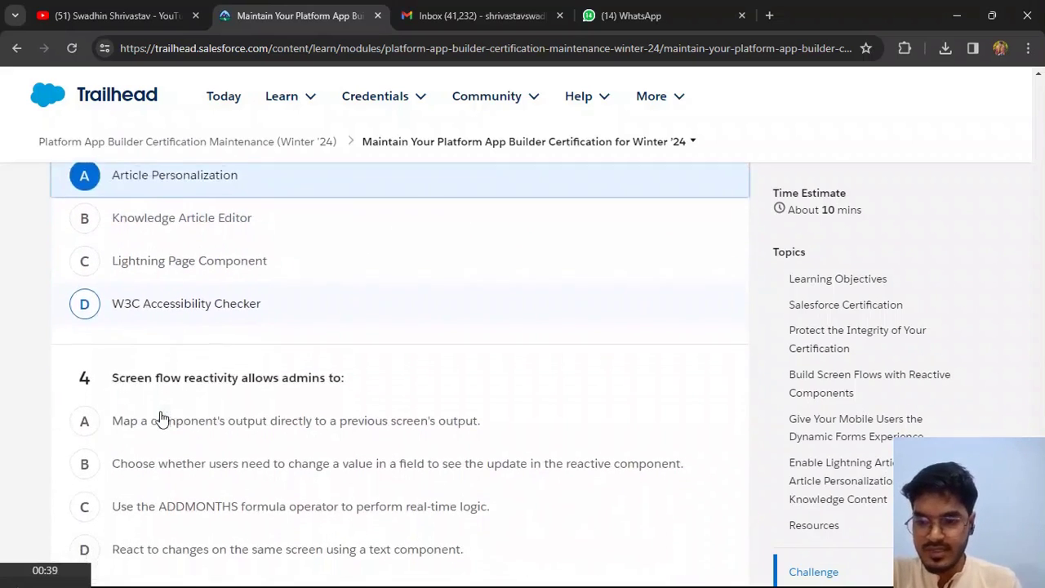
{"action": "scroll", "coordinate": [161, 418], "scroll_direction": "down", "scroll_amount": 1}
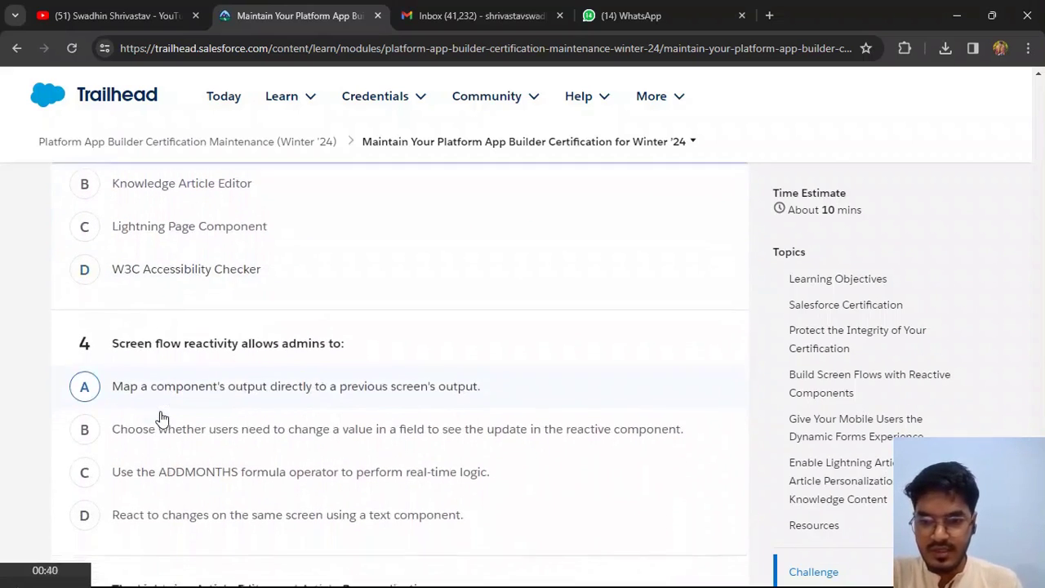
{"action": "left_click", "coordinate": [240, 469]}
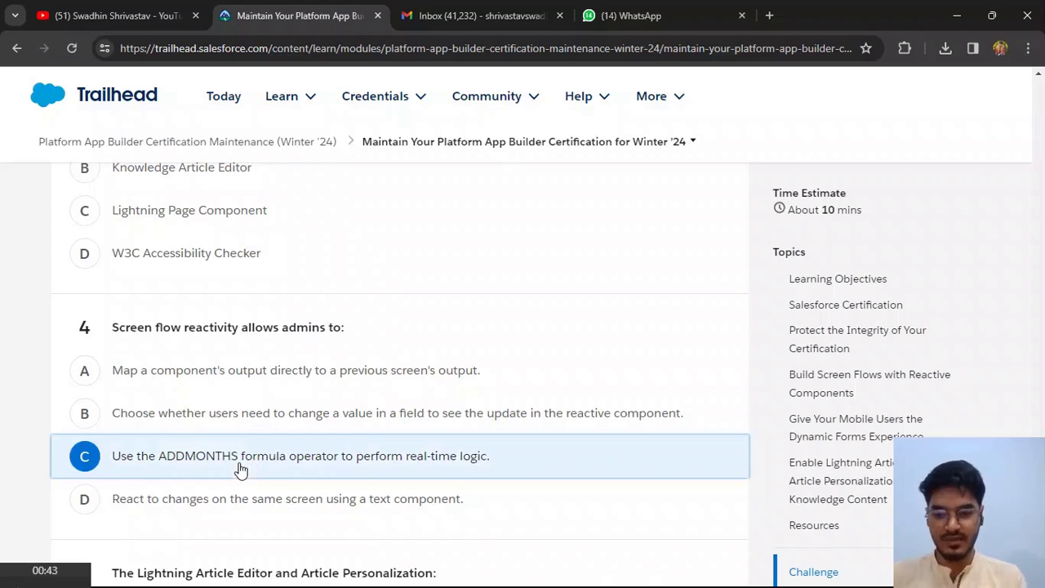
Step: Answer question 5 with option B and submit the quiz for 100 points
{"action": "scroll", "coordinate": [240, 469], "scroll_direction": "down", "scroll_amount": 1}
{"action": "scroll", "coordinate": [241, 469], "scroll_direction": "down", "scroll_amount": 1}
{"action": "scroll", "coordinate": [241, 470], "scroll_direction": "down", "scroll_amount": 1}
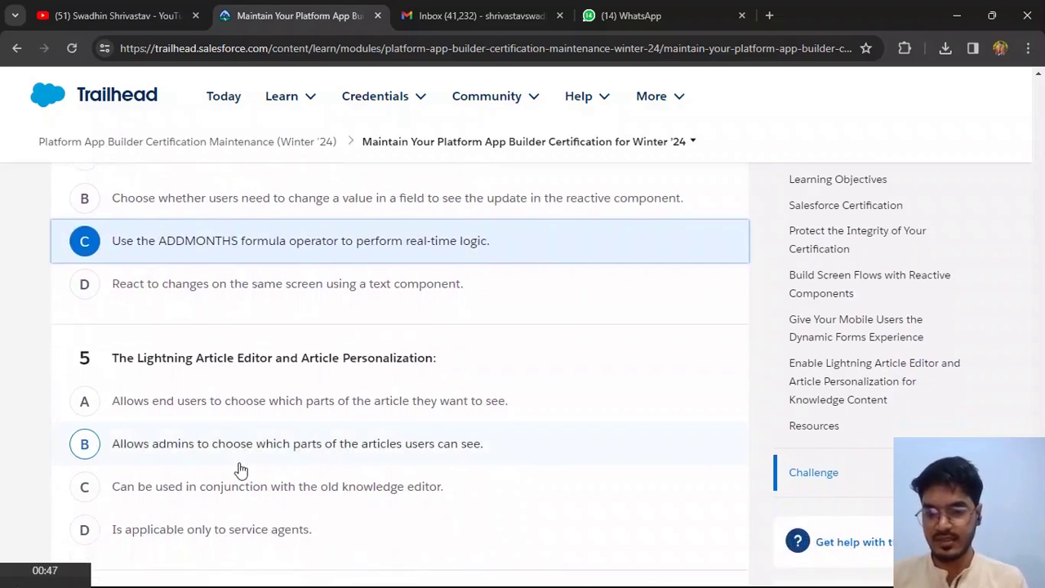
{"action": "scroll", "coordinate": [241, 469], "scroll_direction": "down", "scroll_amount": 1}
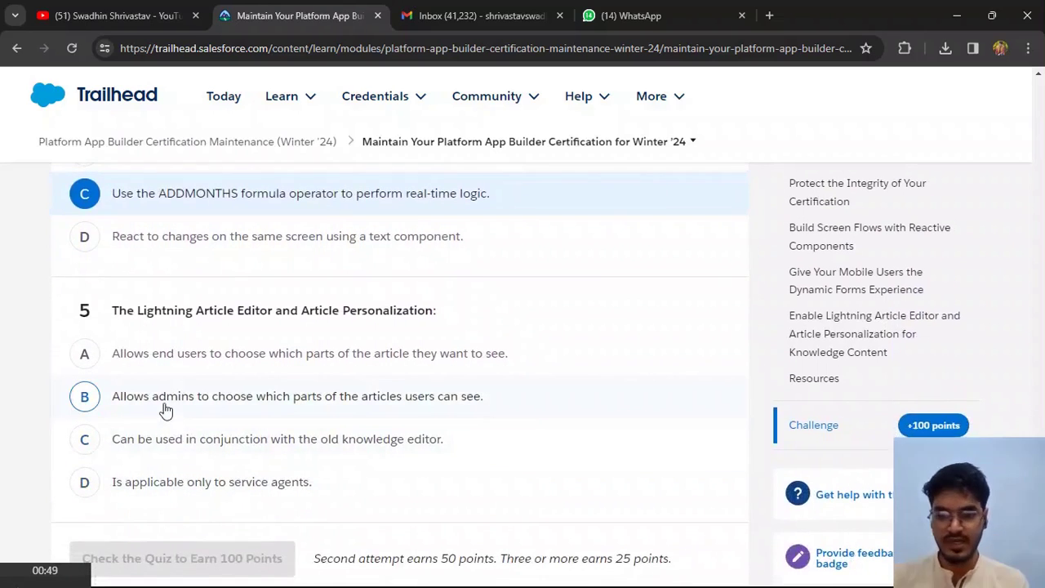
{"action": "left_click", "coordinate": [166, 410]}
{"action": "scroll", "coordinate": [166, 410], "scroll_direction": "down", "scroll_amount": 1}
{"action": "left_click", "coordinate": [148, 511]}
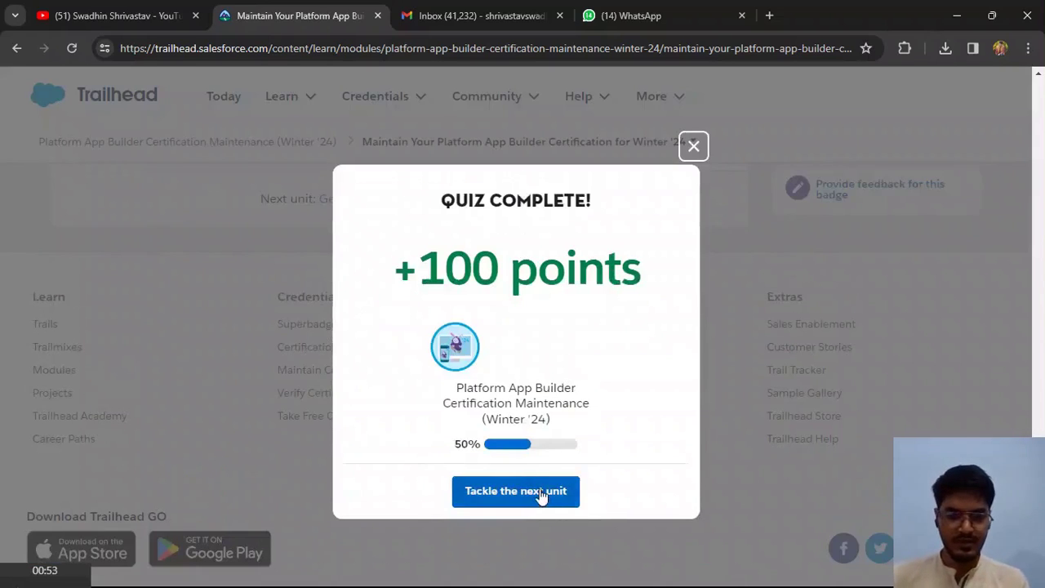
Step: Move to the Mass Quick Actions unit and launch its hands-on challenge org
{"action": "left_click", "coordinate": [540, 494]}
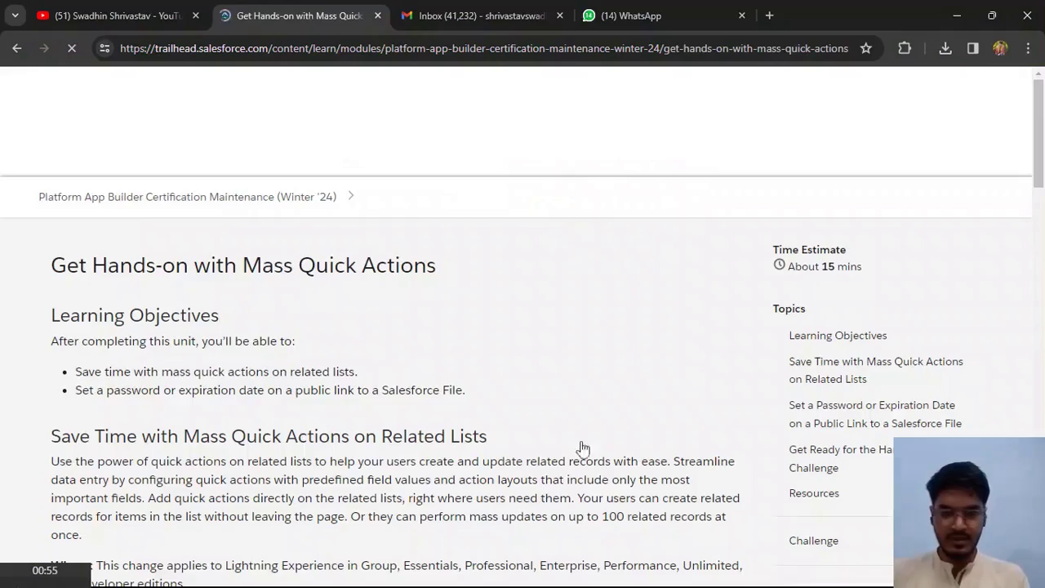
{"action": "scroll", "coordinate": [460, 292], "scroll_direction": "down", "scroll_amount": 5}
{"action": "scroll", "coordinate": [460, 291], "scroll_direction": "down", "scroll_amount": 5}
{"action": "scroll", "coordinate": [460, 291], "scroll_direction": "down", "scroll_amount": 5}
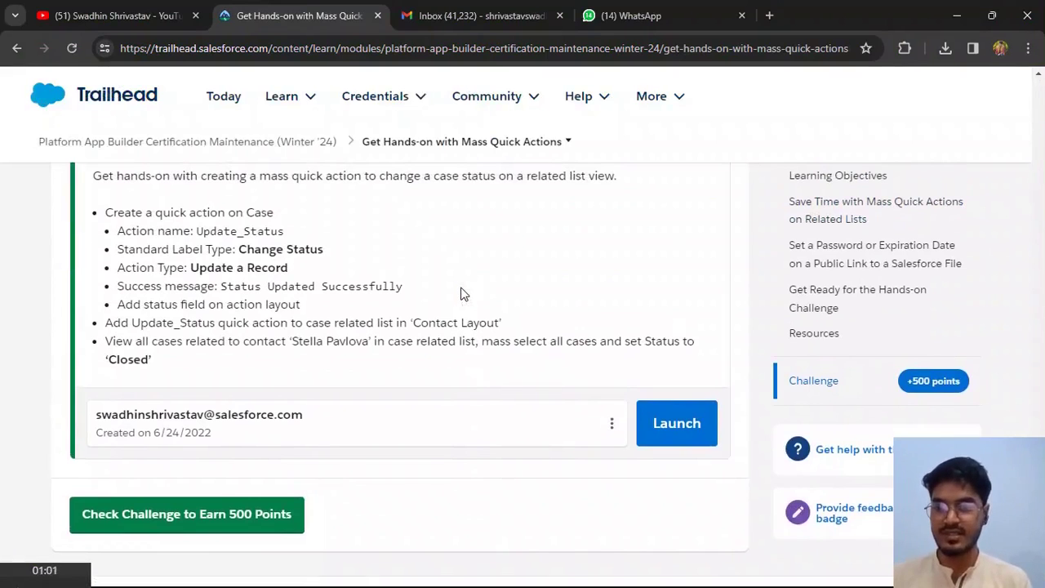
{"action": "left_click", "coordinate": [666, 426]}
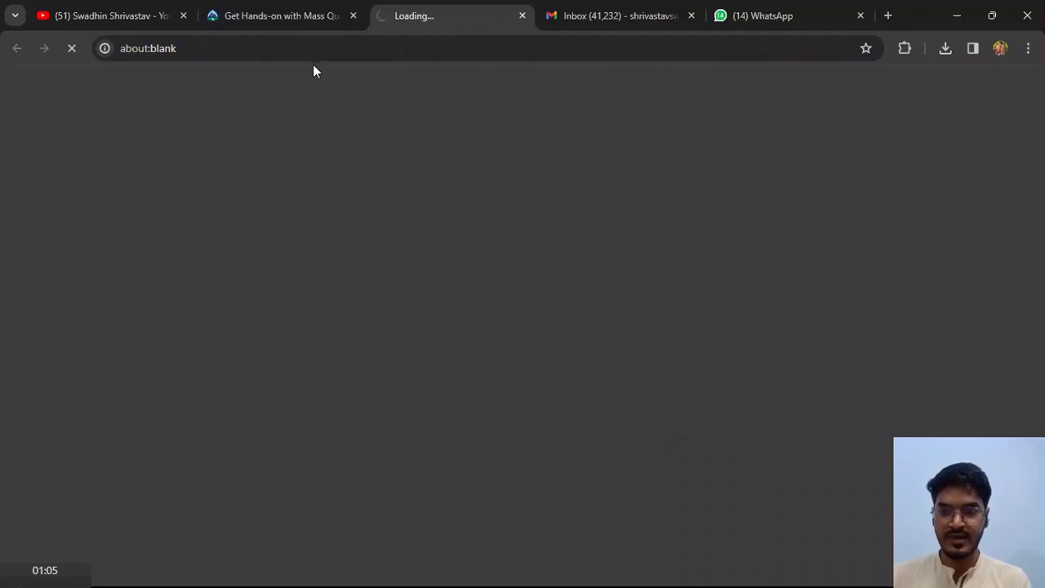
{"action": "left_click", "coordinate": [280, 15]}
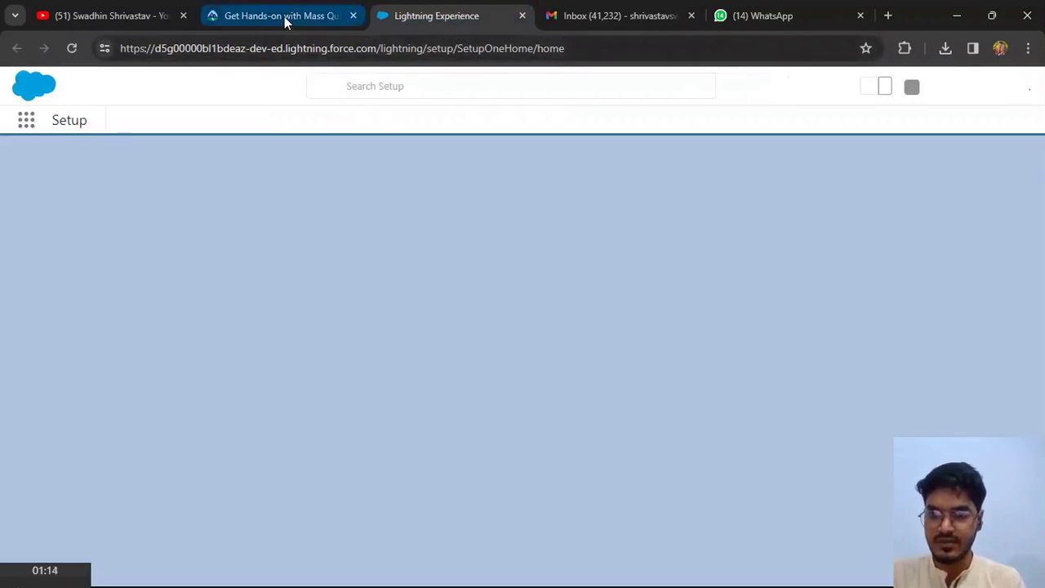
Step: Go from Object Manager to the Case object's Buttons, Links, and Actions list
{"action": "left_click", "coordinate": [285, 22]}
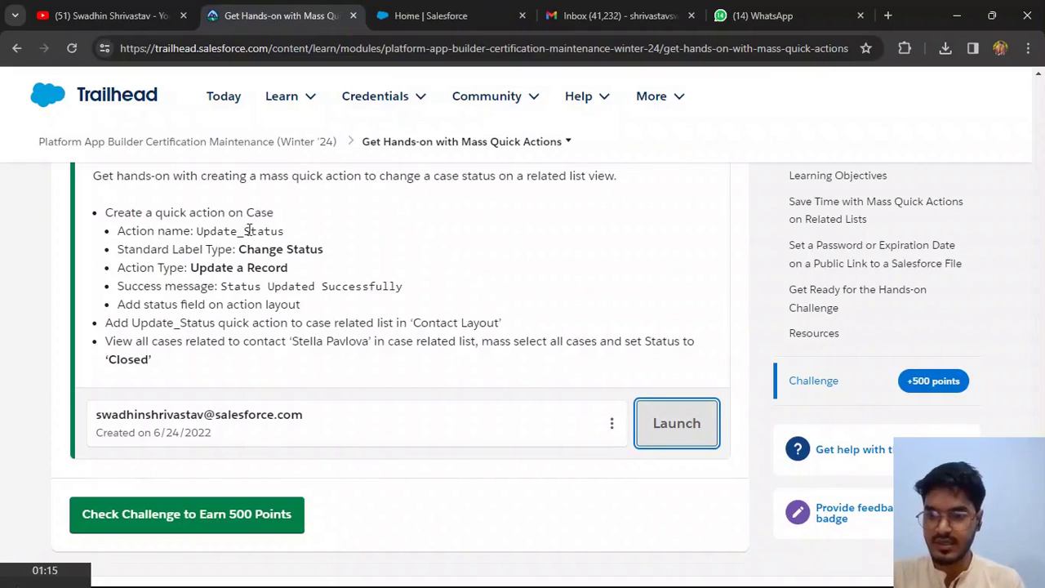
{"action": "left_click", "coordinate": [406, 16]}
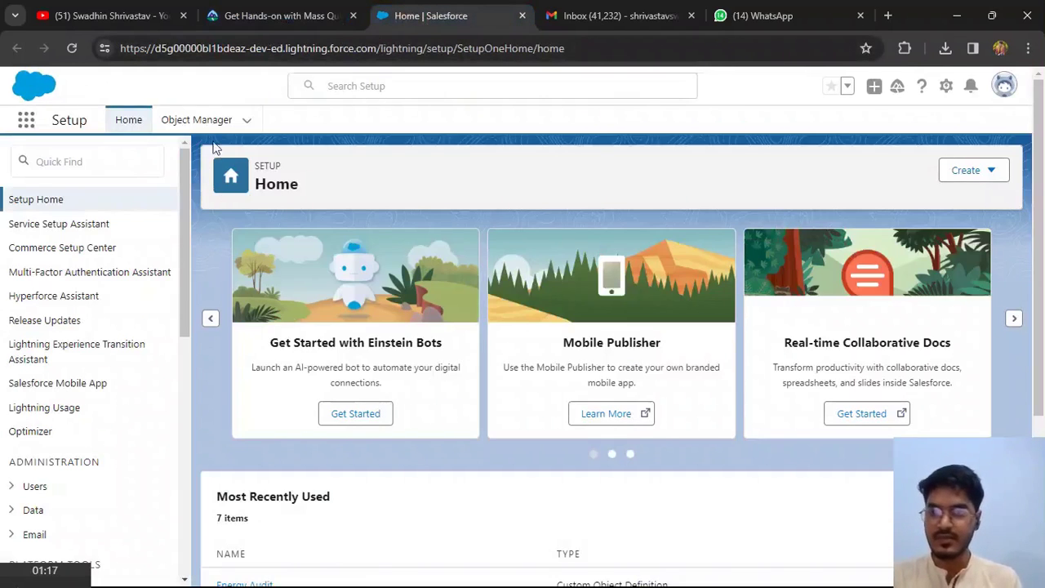
{"action": "left_click", "coordinate": [188, 120]}
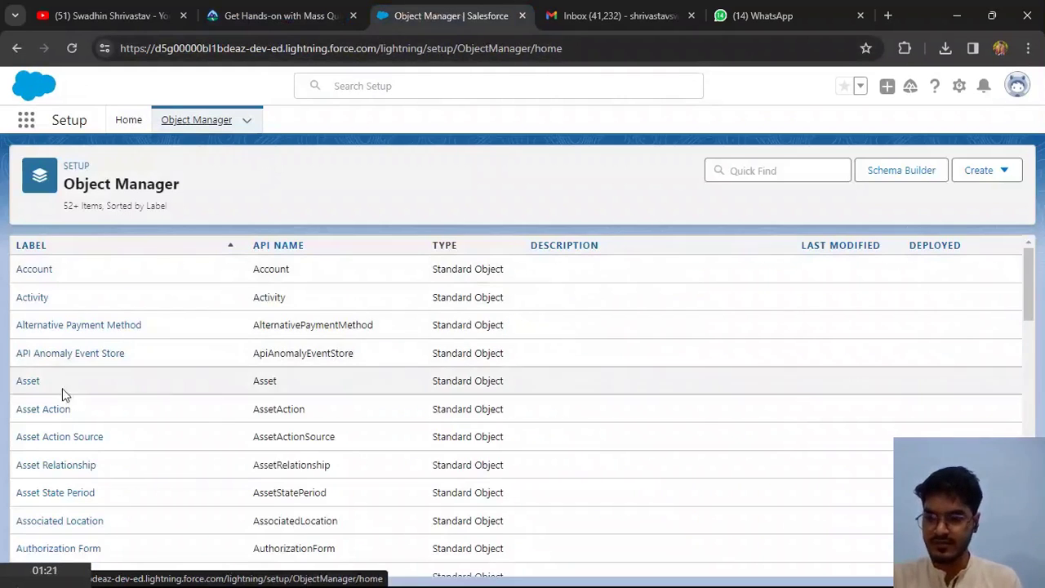
{"action": "scroll", "coordinate": [70, 438], "scroll_direction": "down", "scroll_amount": 2}
{"action": "scroll", "coordinate": [70, 441], "scroll_direction": "down", "scroll_amount": 3}
{"action": "scroll", "coordinate": [70, 441], "scroll_direction": "down", "scroll_amount": 1}
{"action": "left_click", "coordinate": [31, 499]}
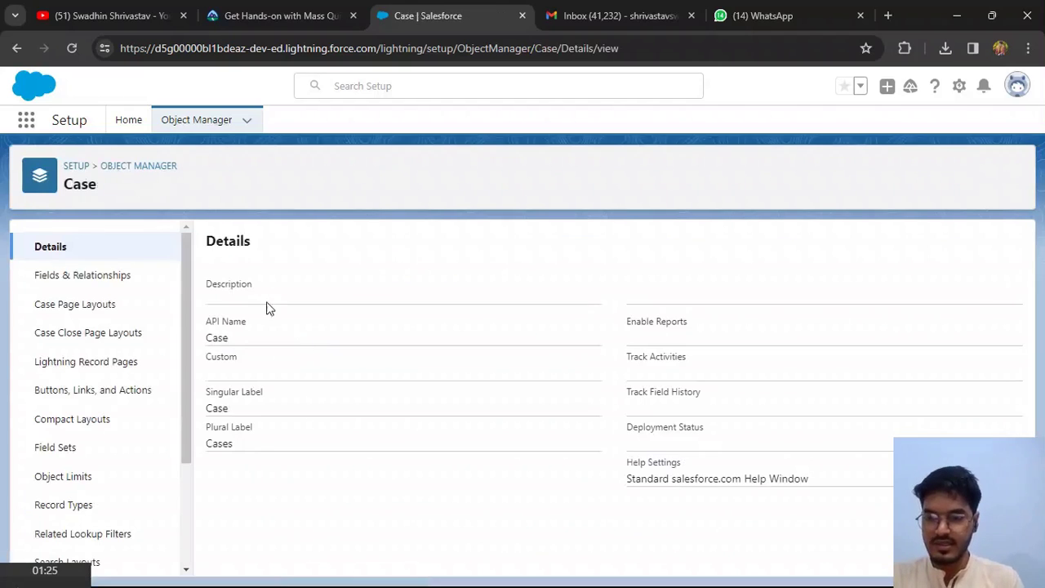
{"action": "left_click", "coordinate": [87, 393]}
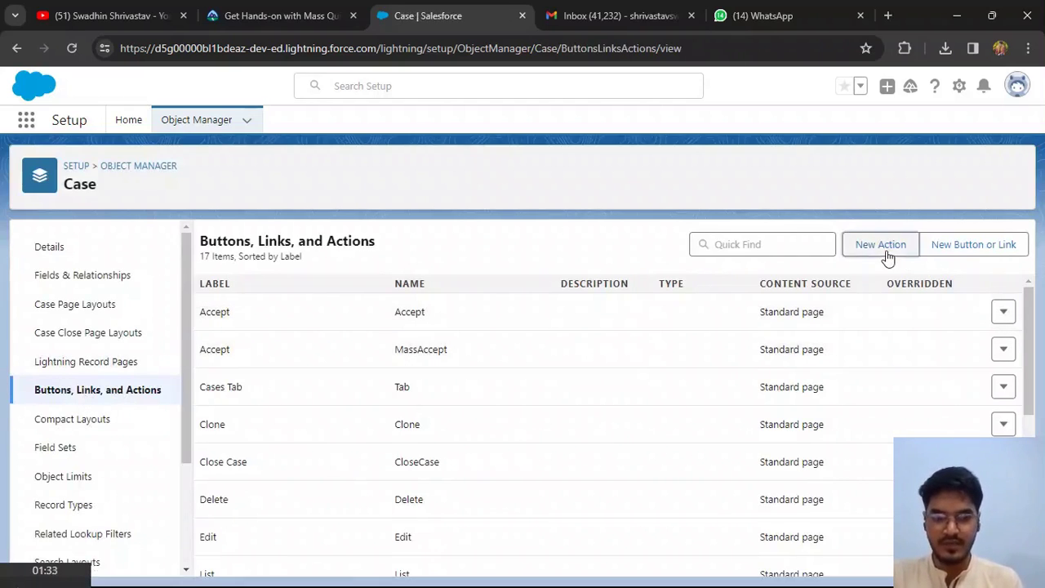
Step: Start a new Case action of type Update a Record with standard label Change Status
{"action": "left_click", "coordinate": [888, 255]}
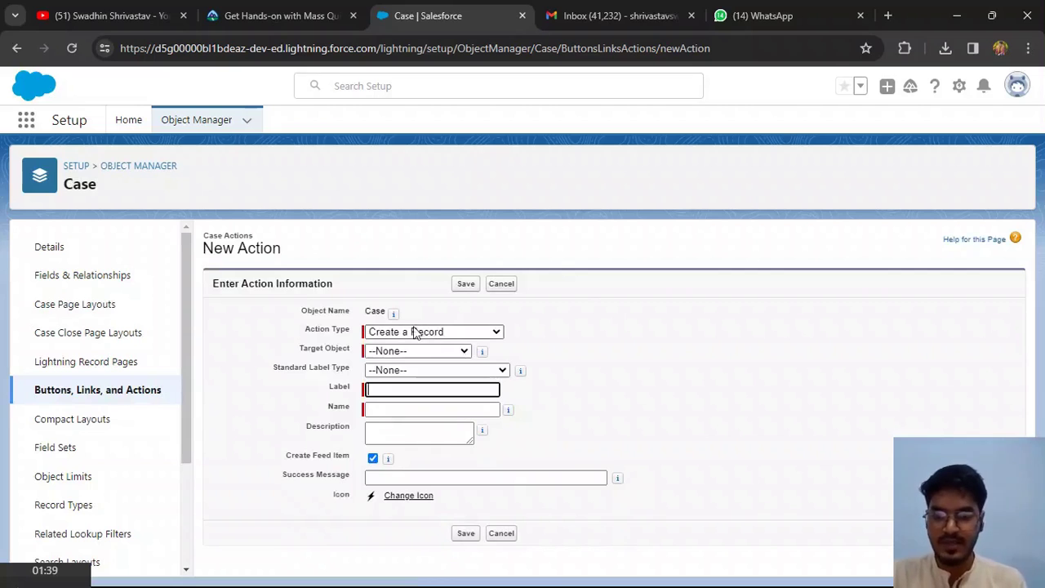
{"action": "left_click", "coordinate": [416, 335]}
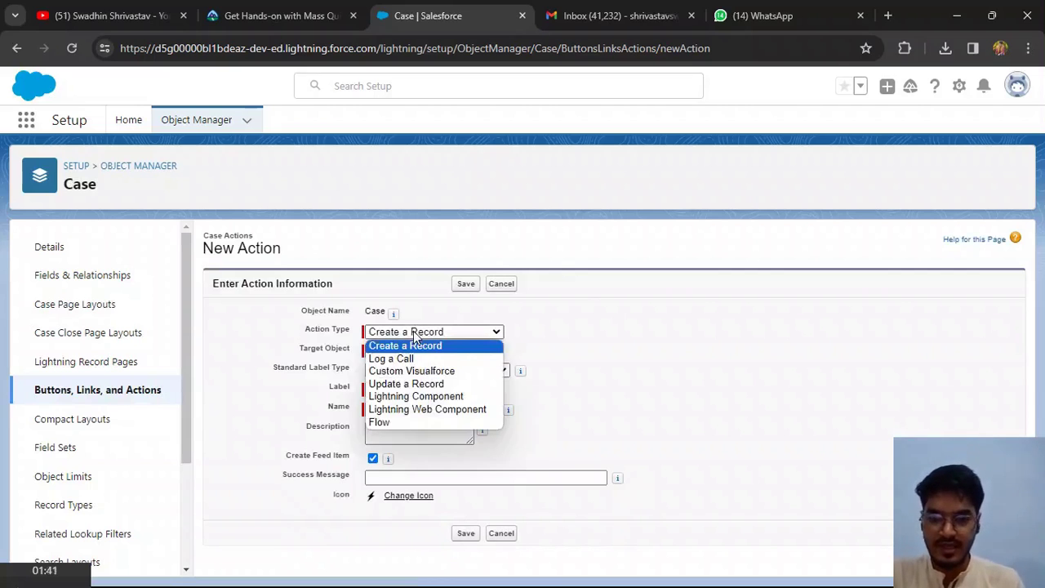
{"action": "left_click", "coordinate": [411, 386]}
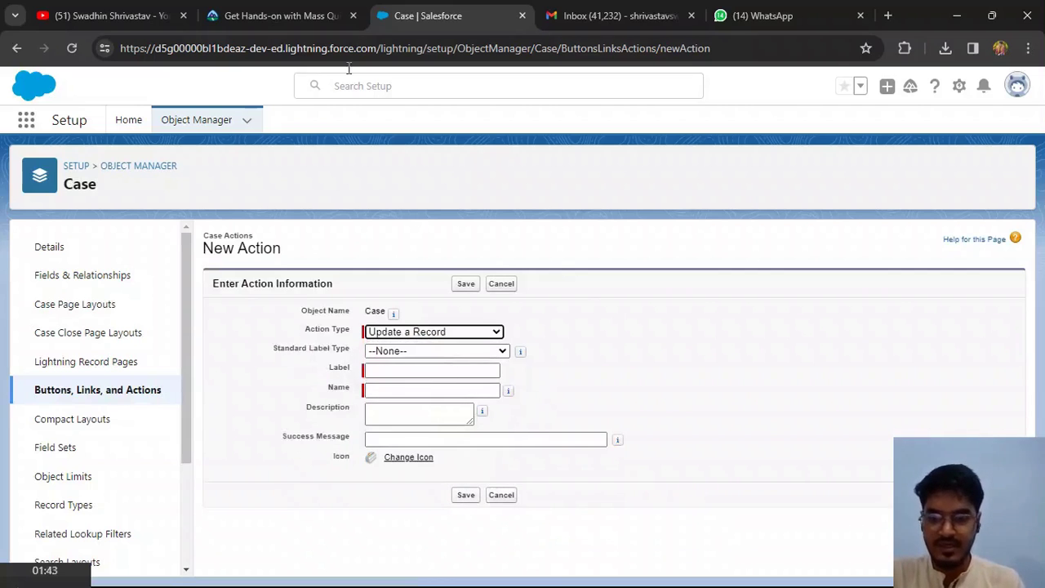
{"action": "left_click", "coordinate": [292, 20]}
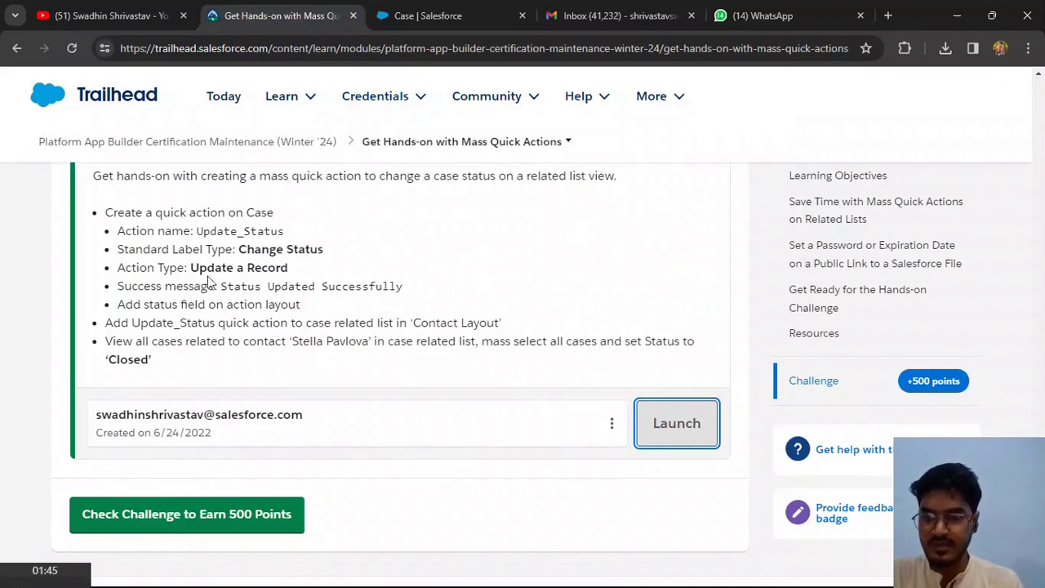
{"action": "left_click_drag", "start_coordinate": [190, 268], "coordinate": [287, 268]}
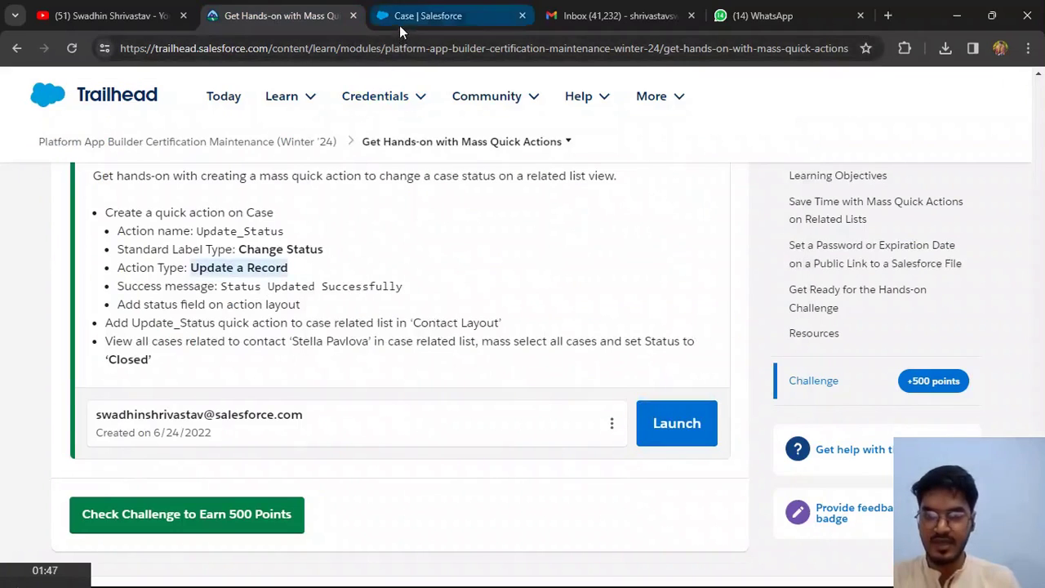
{"action": "left_click", "coordinate": [400, 24]}
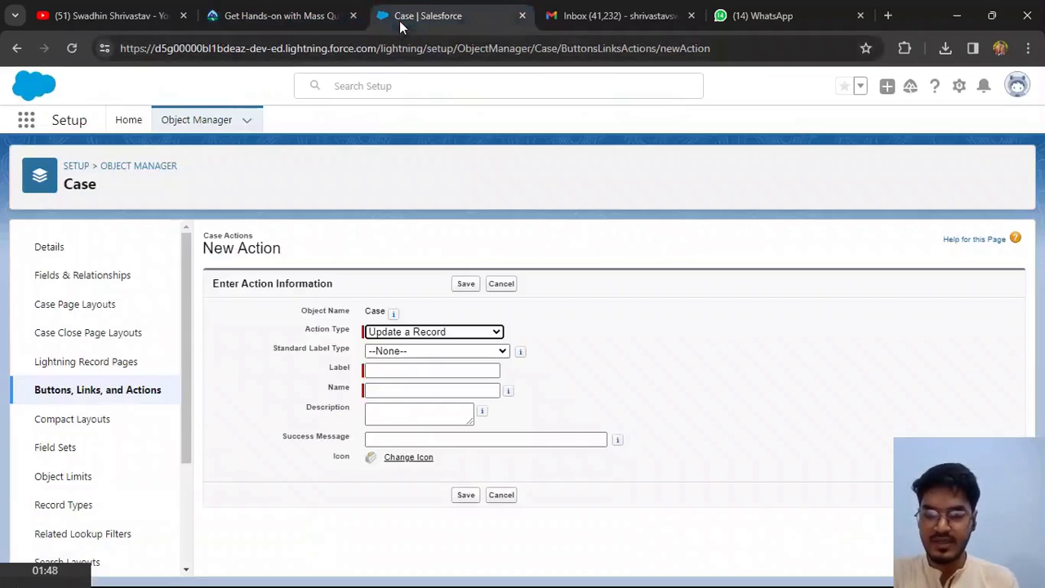
{"action": "left_click", "coordinate": [418, 352]}
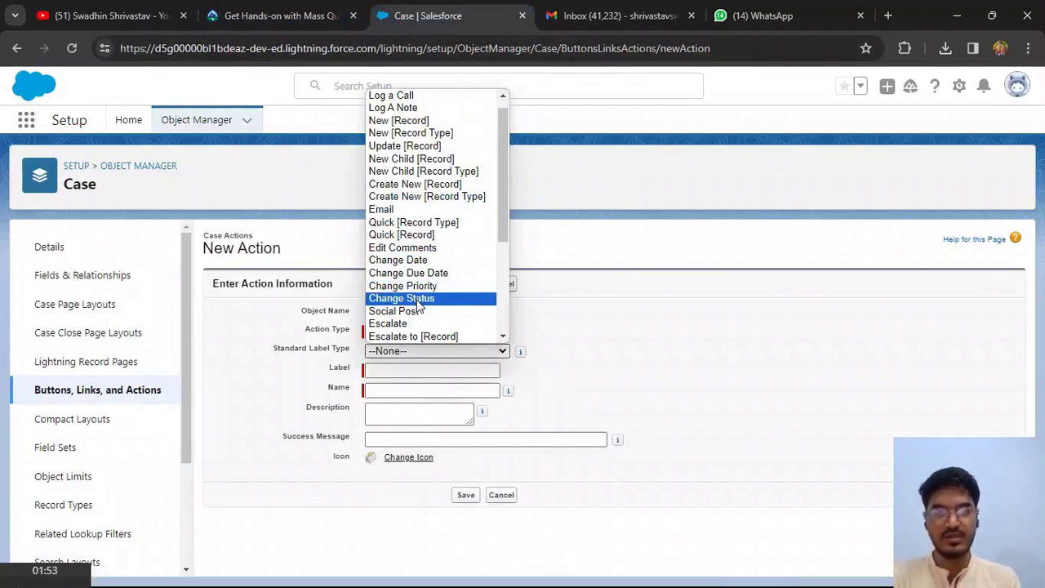
{"action": "left_click", "coordinate": [418, 301]}
{"action": "left_click", "coordinate": [282, 16]}
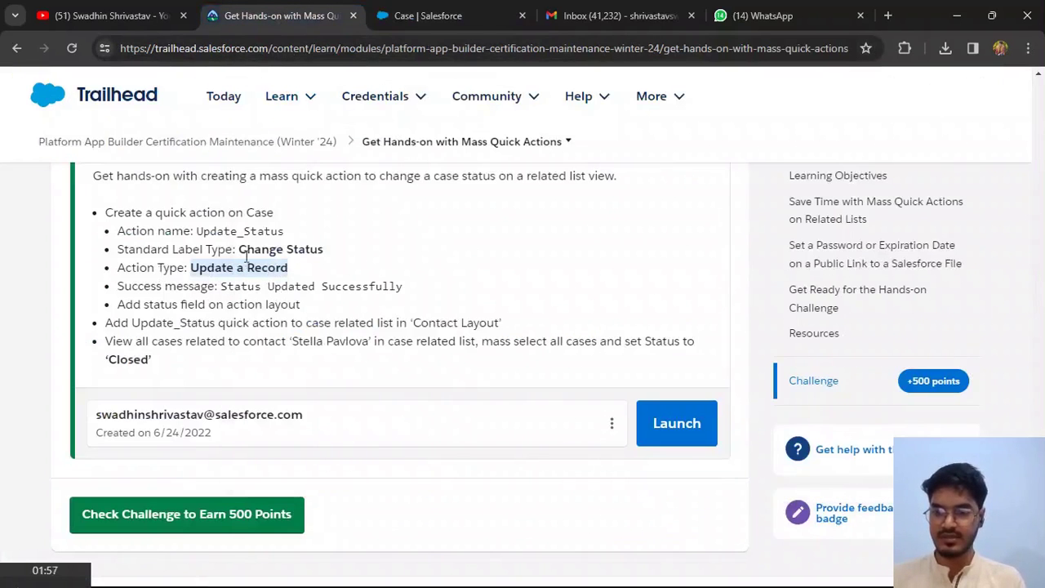
Step: Copy Update_Status from the challenge instructions into the action's Name field
{"action": "left_click", "coordinate": [406, 15]}
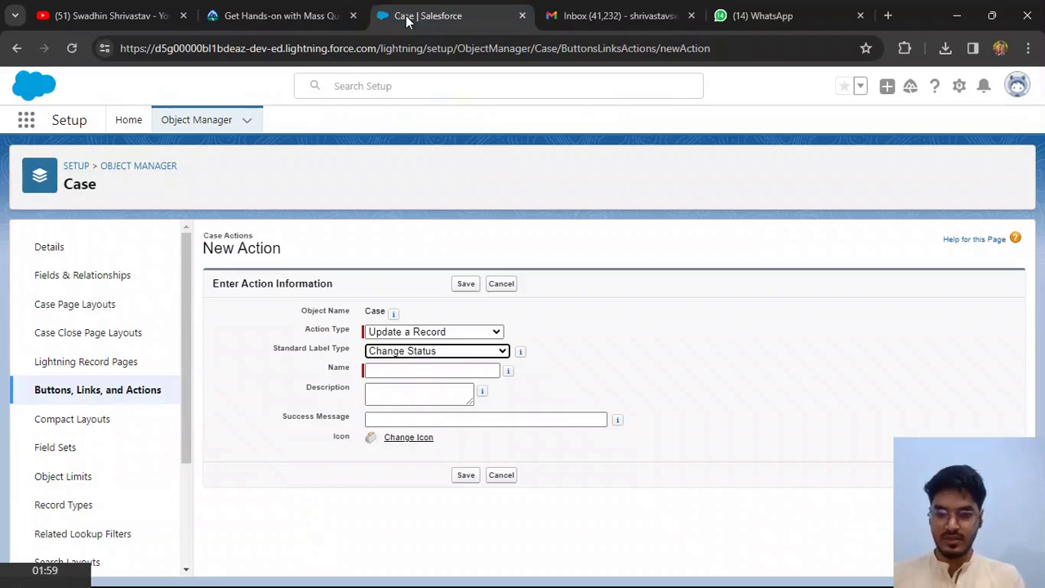
{"action": "left_click", "coordinate": [304, 16]}
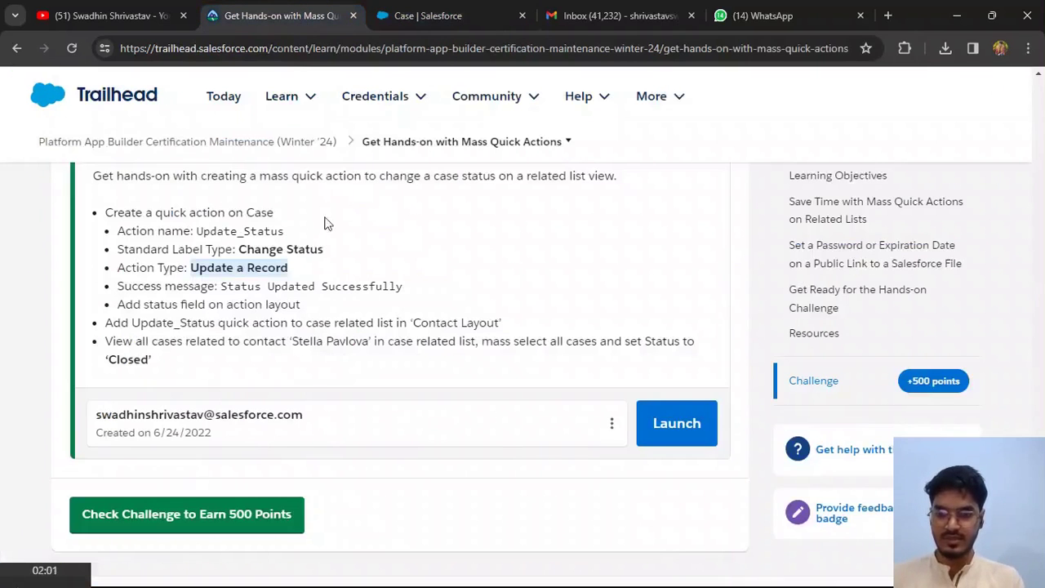
{"action": "double_click", "coordinate": [232, 232]}
{"action": "key", "text": "ctrl+c"}
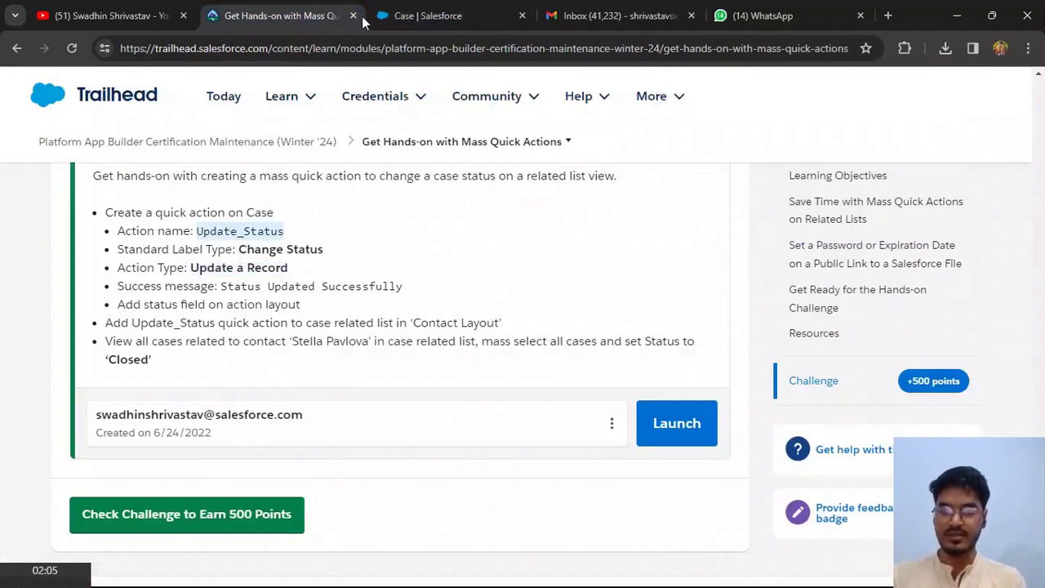
{"action": "left_click", "coordinate": [396, 16]}
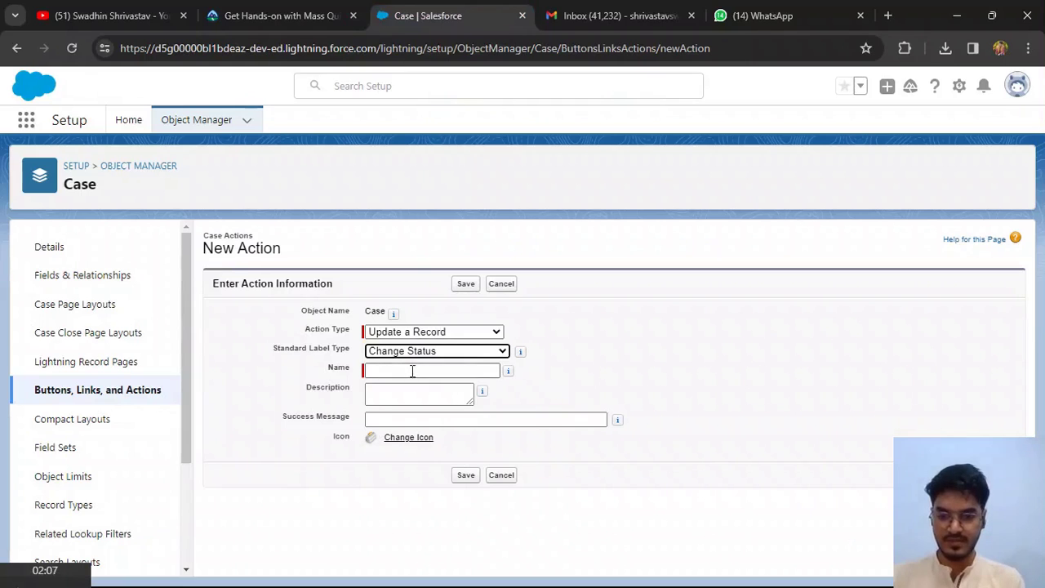
{"action": "left_click", "coordinate": [413, 370]}
{"action": "key", "text": "ctrl+v"}
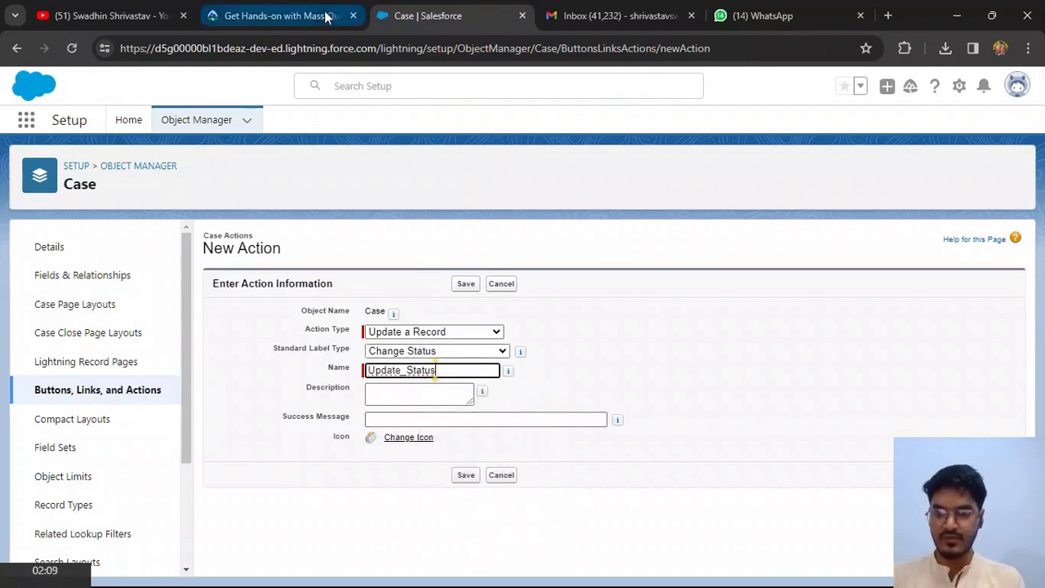
Step: Enter the success message 'Status Updated Successfully' and save the action
{"action": "left_click", "coordinate": [324, 16]}
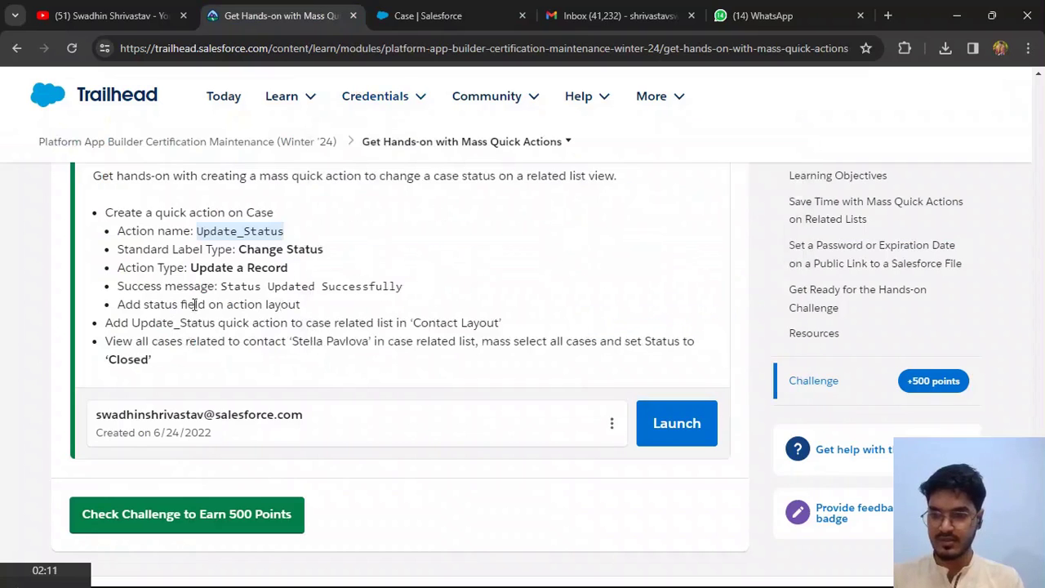
{"action": "left_click_drag", "start_coordinate": [219, 286], "coordinate": [426, 291]}
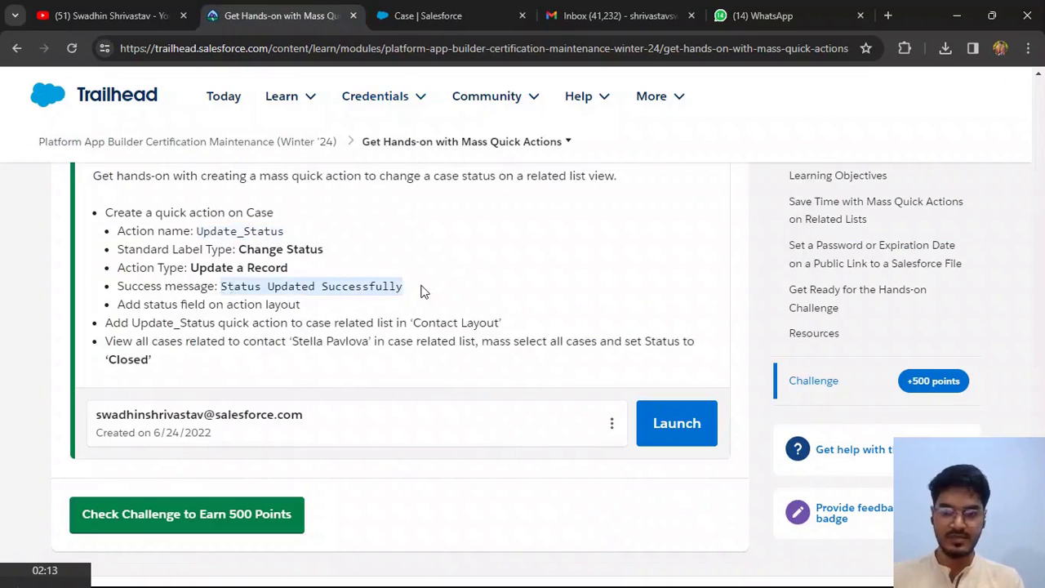
{"action": "left_click", "coordinate": [400, 16]}
{"action": "left_click", "coordinate": [422, 419]}
{"action": "left_click", "coordinate": [466, 477]}
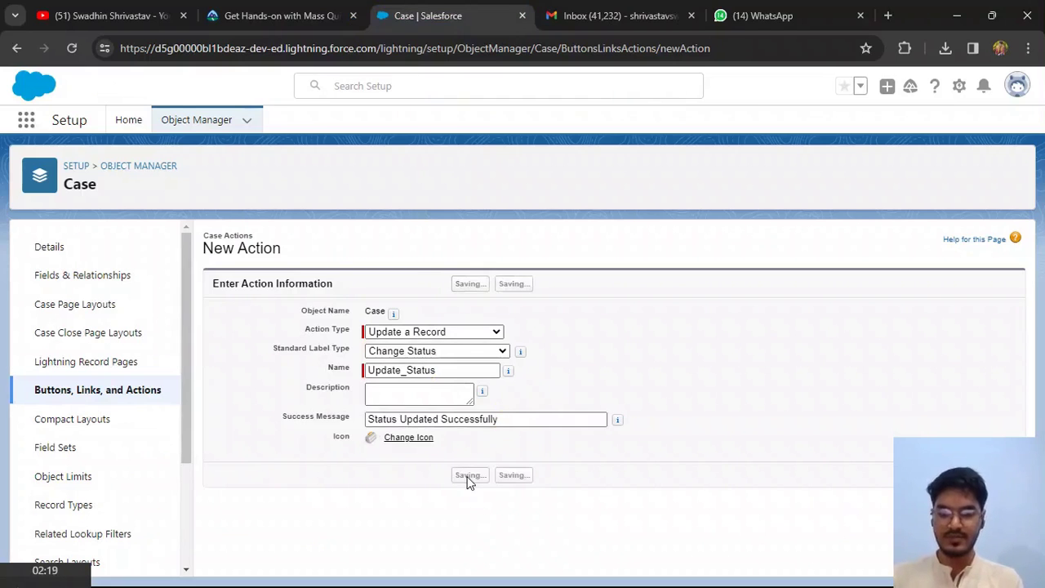
{"action": "left_click", "coordinate": [268, 20]}
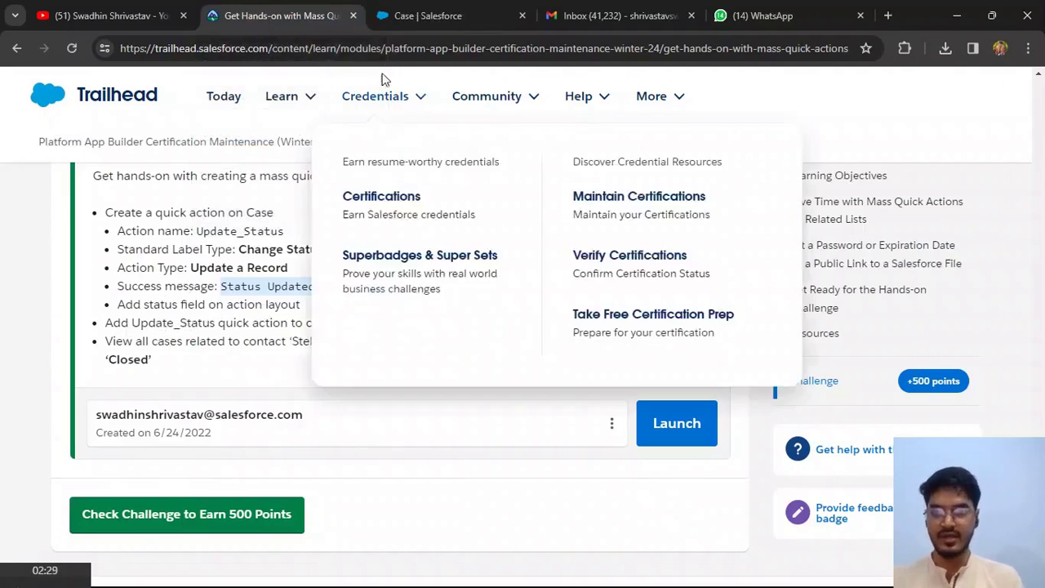
Step: Relaunch the hands-on org in a new tab and review the Change Status action layout
{"action": "left_click", "coordinate": [425, 15]}
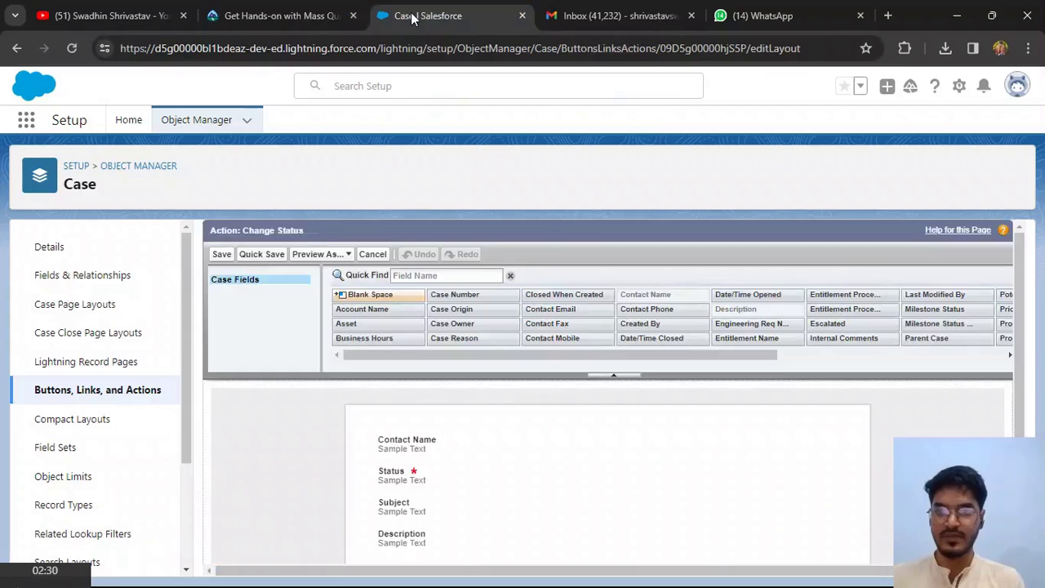
{"action": "left_click", "coordinate": [258, 20]}
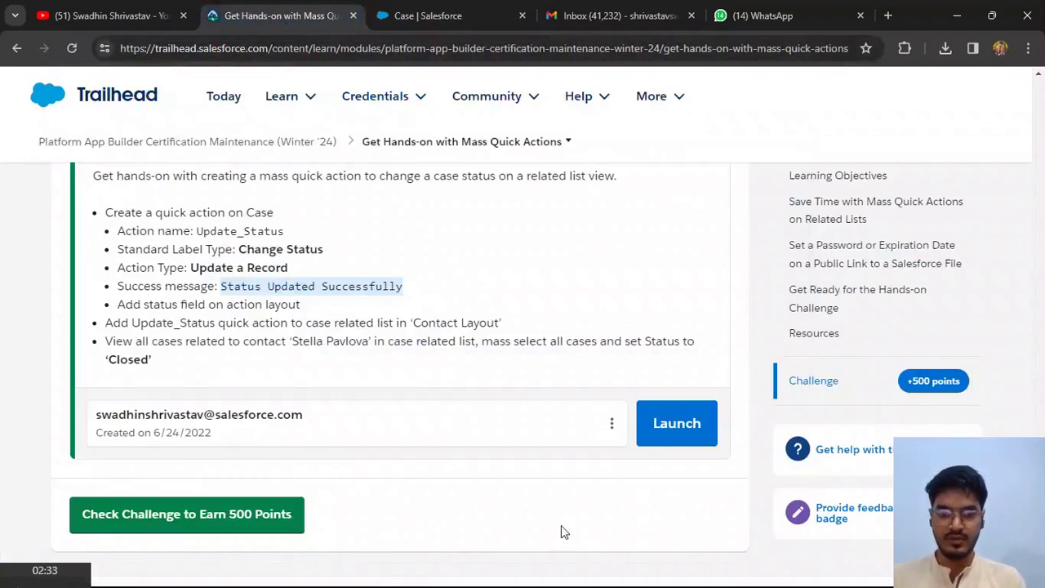
{"action": "left_click", "coordinate": [681, 437]}
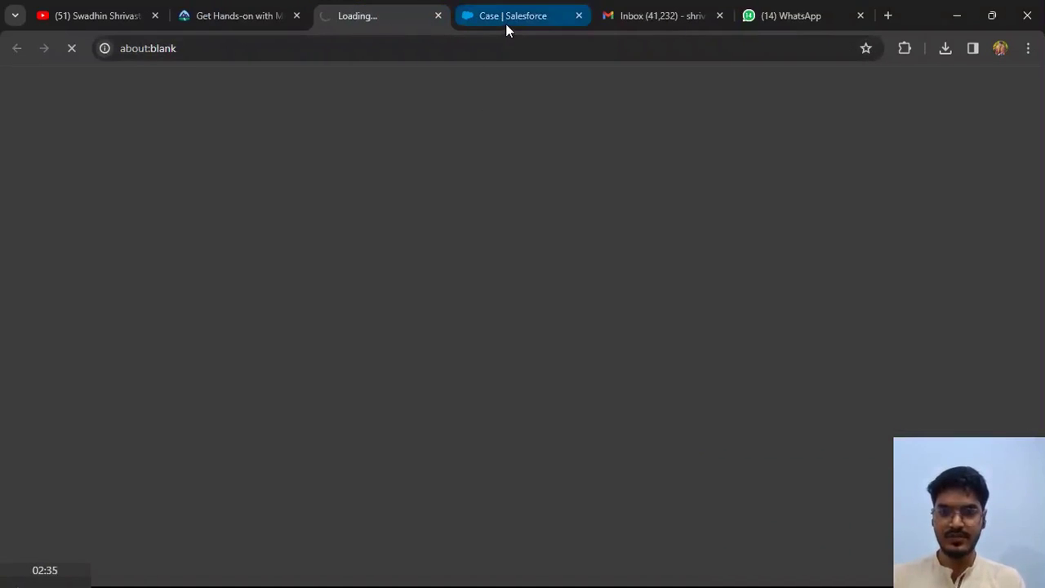
{"action": "left_click", "coordinate": [506, 20]}
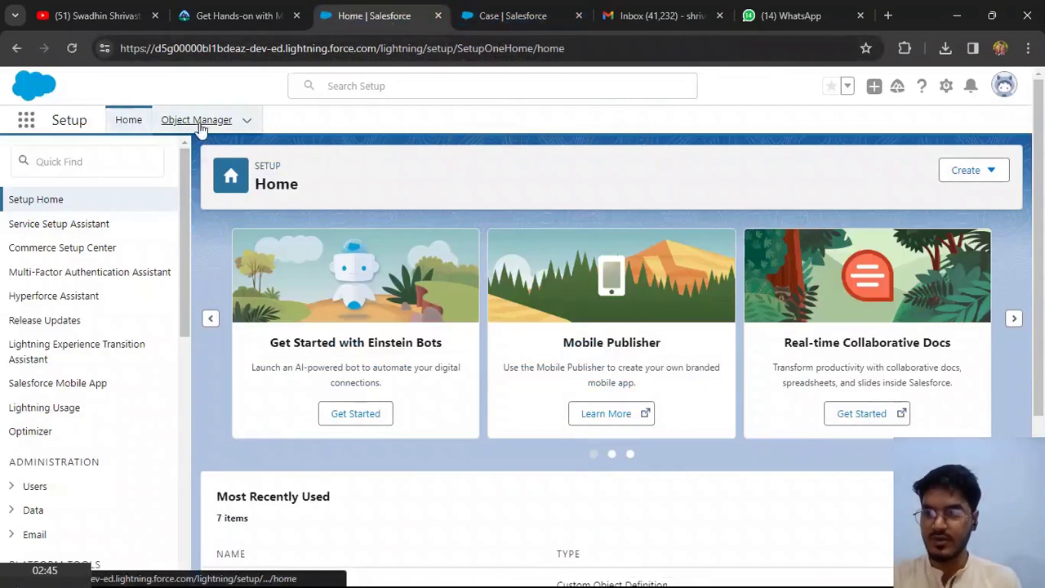
Step: Find the Contact object in Object Manager and show its Page Layouts list
{"action": "left_click", "coordinate": [198, 124]}
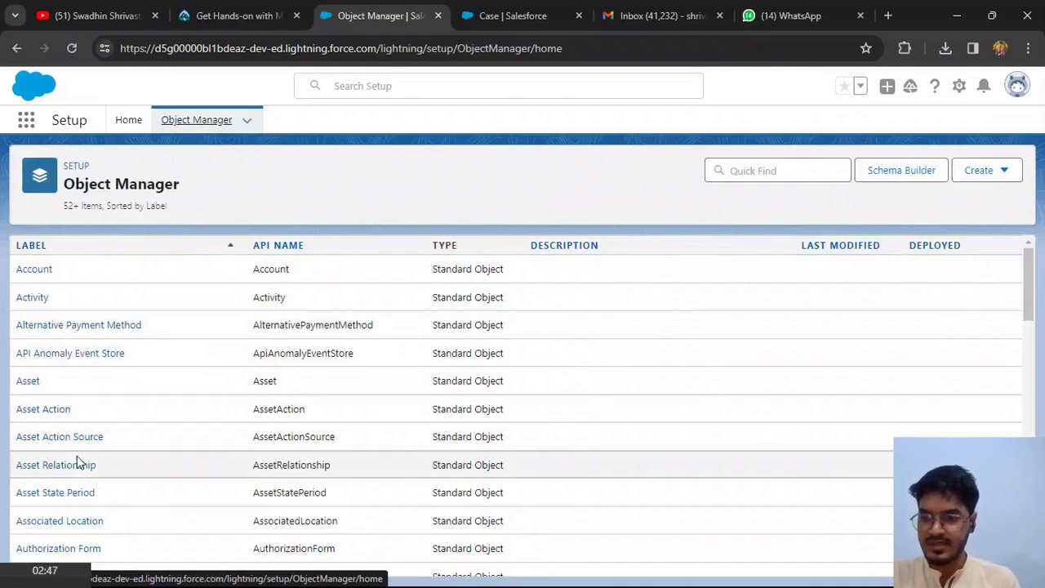
{"action": "scroll", "coordinate": [77, 463], "scroll_direction": "down", "scroll_amount": 1}
{"action": "scroll", "coordinate": [77, 463], "scroll_direction": "down", "scroll_amount": 1}
{"action": "scroll", "coordinate": [78, 463], "scroll_direction": "down", "scroll_amount": 1}
{"action": "scroll", "coordinate": [77, 463], "scroll_direction": "up", "scroll_amount": 2}
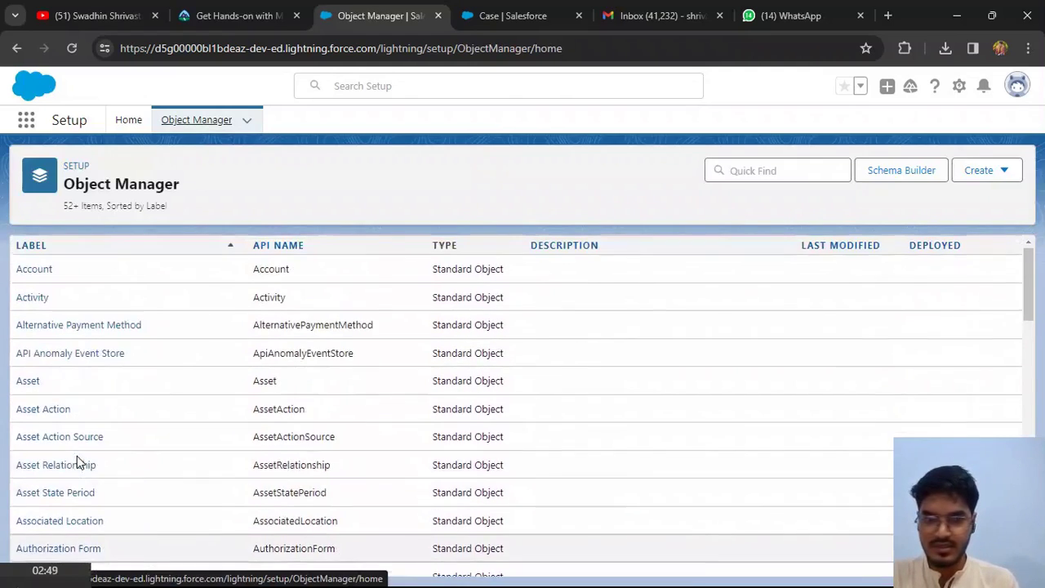
{"action": "scroll", "coordinate": [77, 463], "scroll_direction": "down", "scroll_amount": 1}
{"action": "scroll", "coordinate": [77, 463], "scroll_direction": "down", "scroll_amount": 2}
{"action": "scroll", "coordinate": [77, 463], "scroll_direction": "down", "scroll_amount": 2}
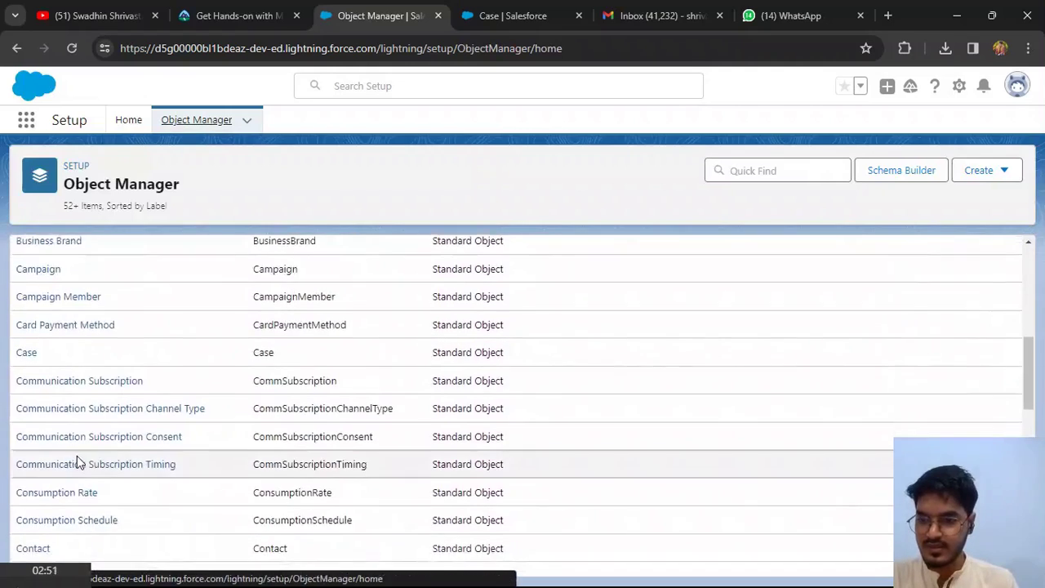
{"action": "scroll", "coordinate": [78, 463], "scroll_direction": "down", "scroll_amount": 1}
{"action": "scroll", "coordinate": [77, 463], "scroll_direction": "up", "scroll_amount": 1}
{"action": "scroll", "coordinate": [77, 463], "scroll_direction": "down", "scroll_amount": 1}
{"action": "scroll", "coordinate": [78, 462], "scroll_direction": "down", "scroll_amount": 1}
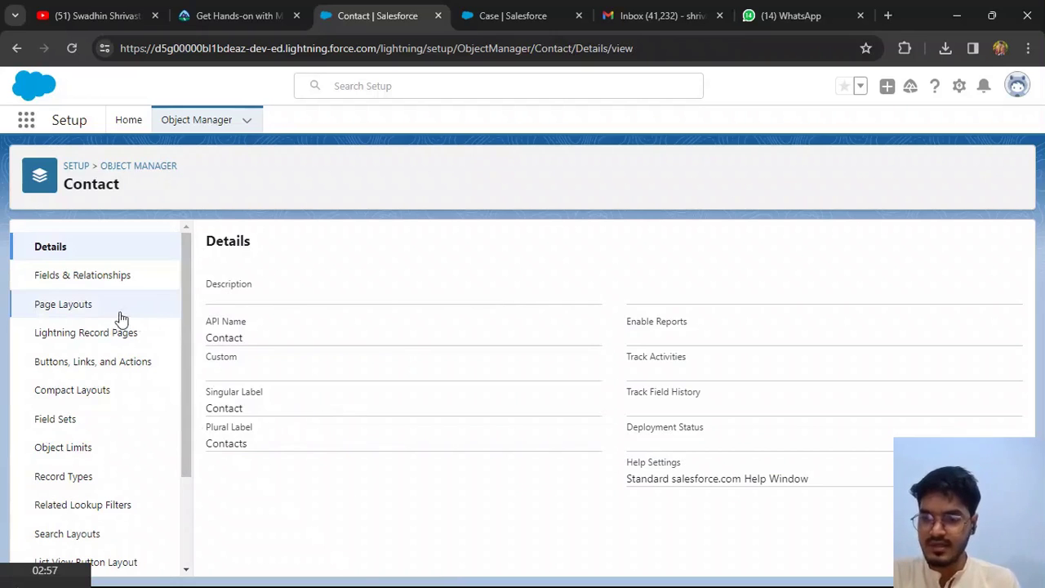
{"action": "left_click", "coordinate": [82, 312]}
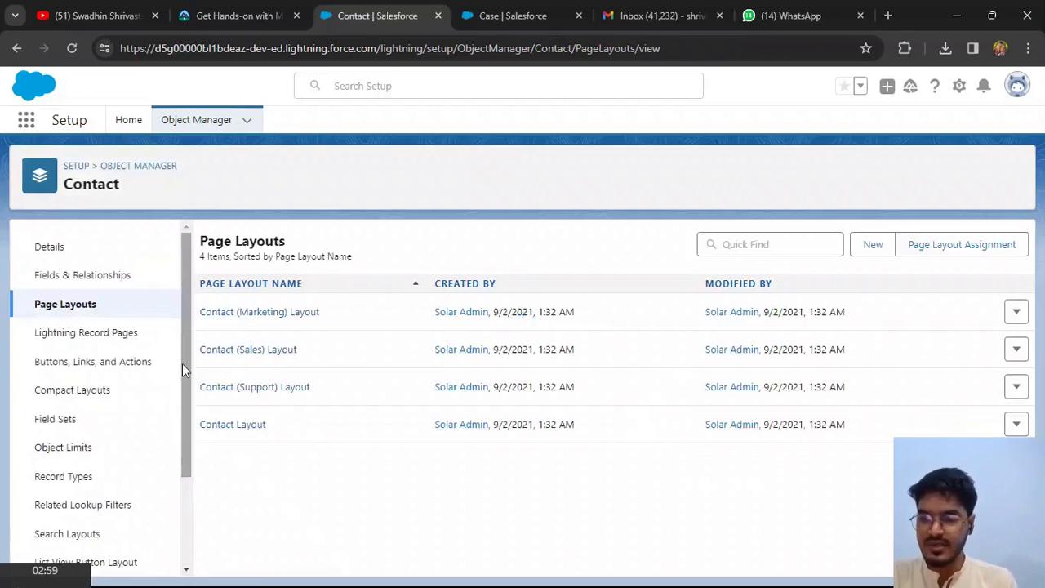
Step: Open Contact Layout and bring up the Cases related list's properties
{"action": "left_click", "coordinate": [239, 425]}
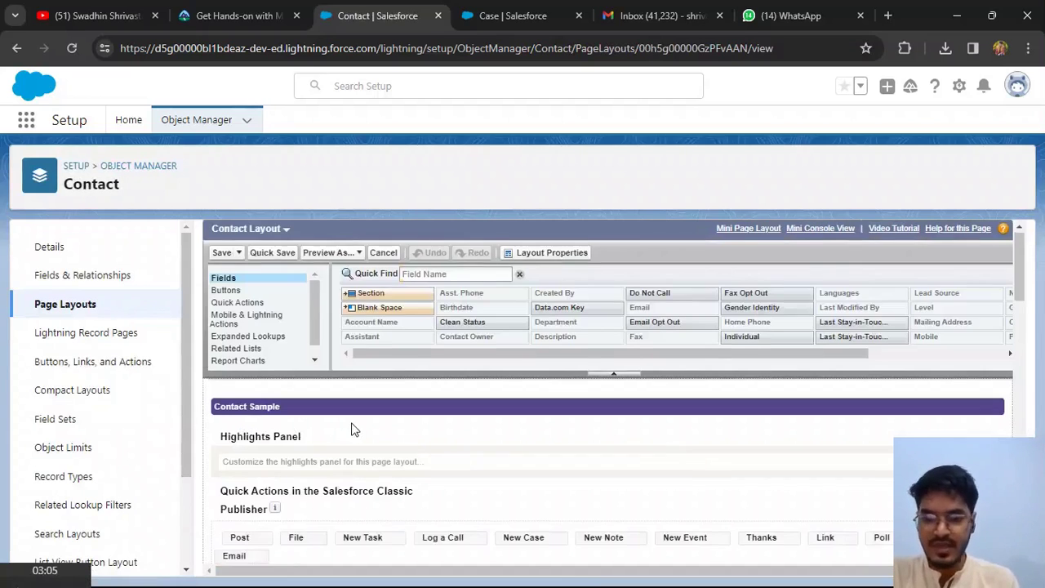
{"action": "scroll", "coordinate": [351, 426], "scroll_direction": "down", "scroll_amount": 2}
{"action": "scroll", "coordinate": [351, 427], "scroll_direction": "down", "scroll_amount": 2}
{"action": "scroll", "coordinate": [353, 423], "scroll_direction": "down", "scroll_amount": 1}
{"action": "scroll", "coordinate": [353, 423], "scroll_direction": "down", "scroll_amount": 3}
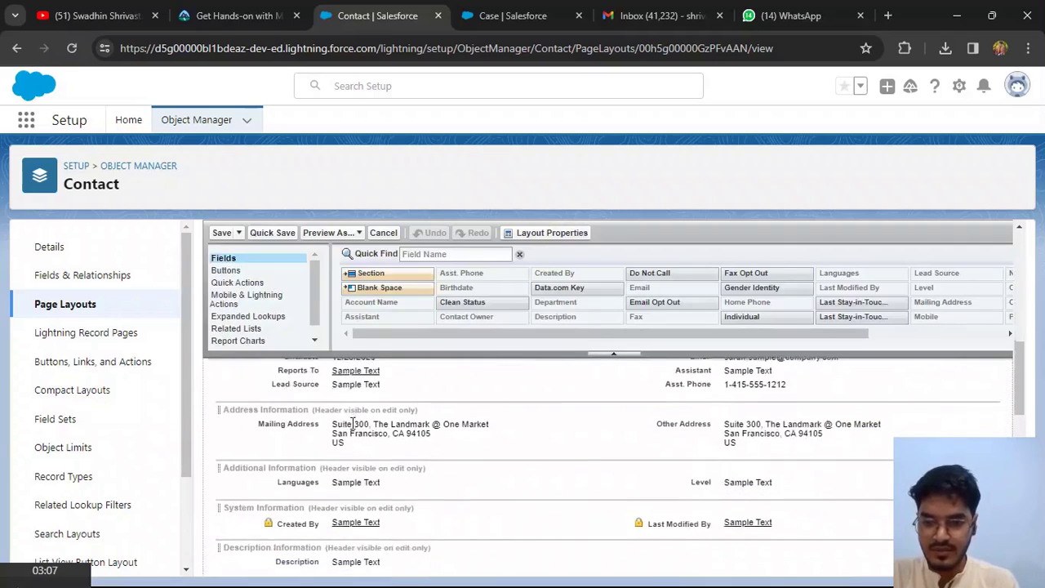
{"action": "scroll", "coordinate": [353, 423], "scroll_direction": "down", "scroll_amount": 1}
{"action": "scroll", "coordinate": [353, 423], "scroll_direction": "down", "scroll_amount": 1}
{"action": "scroll", "coordinate": [353, 423], "scroll_direction": "down", "scroll_amount": 1}
{"action": "scroll", "coordinate": [353, 423], "scroll_direction": "down", "scroll_amount": 1}
{"action": "scroll", "coordinate": [351, 422], "scroll_direction": "down", "scroll_amount": 2}
{"action": "scroll", "coordinate": [351, 422], "scroll_direction": "down", "scroll_amount": 1}
{"action": "scroll", "coordinate": [380, 434], "scroll_direction": "down", "scroll_amount": 1}
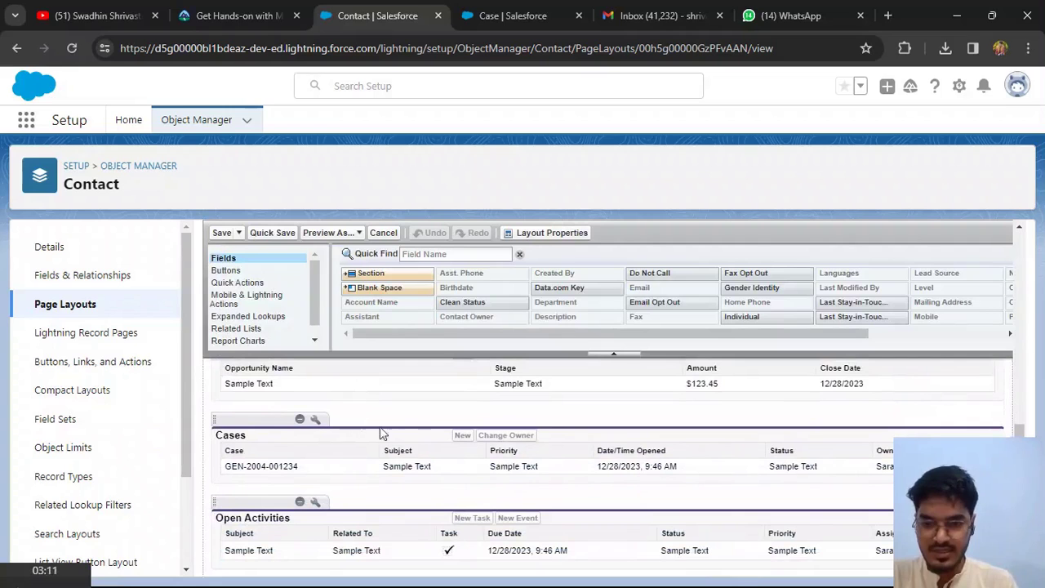
{"action": "left_click", "coordinate": [317, 420]}
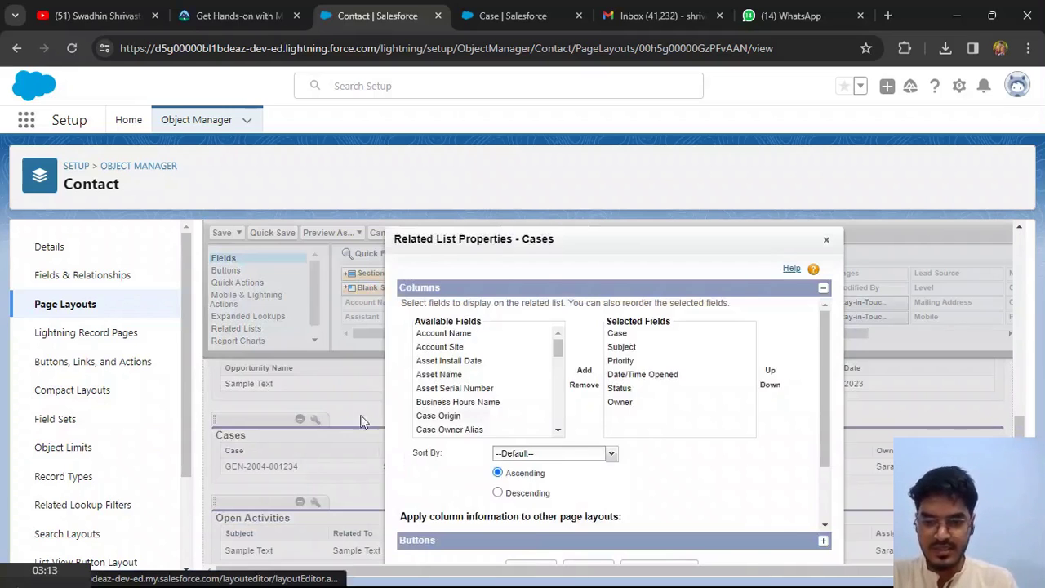
Step: Add Change Status to the Cases list's selected quick actions and save the layout
{"action": "scroll", "coordinate": [592, 459], "scroll_direction": "down", "scroll_amount": 2}
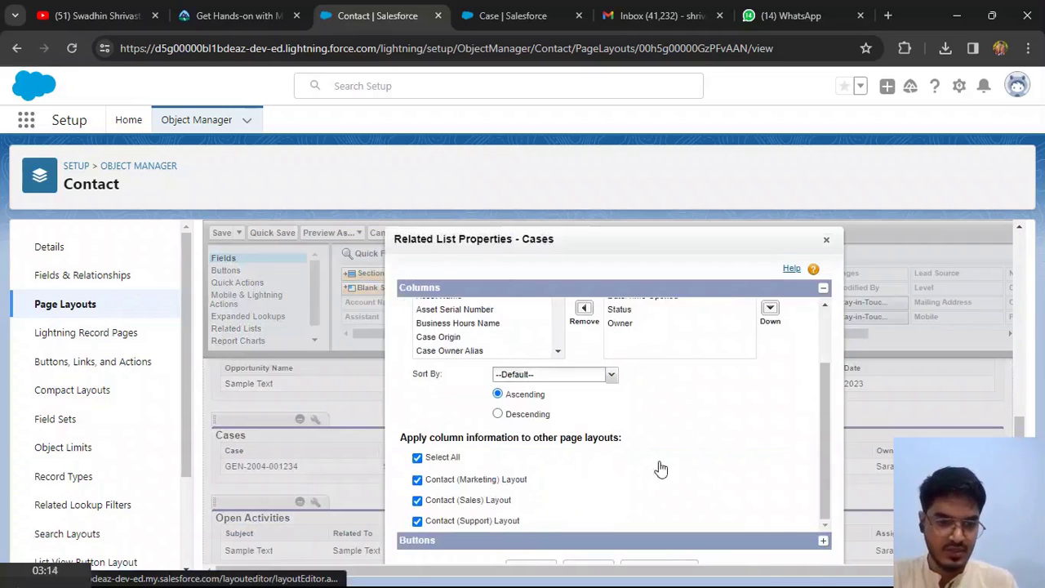
{"action": "left_click", "coordinate": [823, 544]}
{"action": "scroll", "coordinate": [584, 433], "scroll_direction": "down", "scroll_amount": 2}
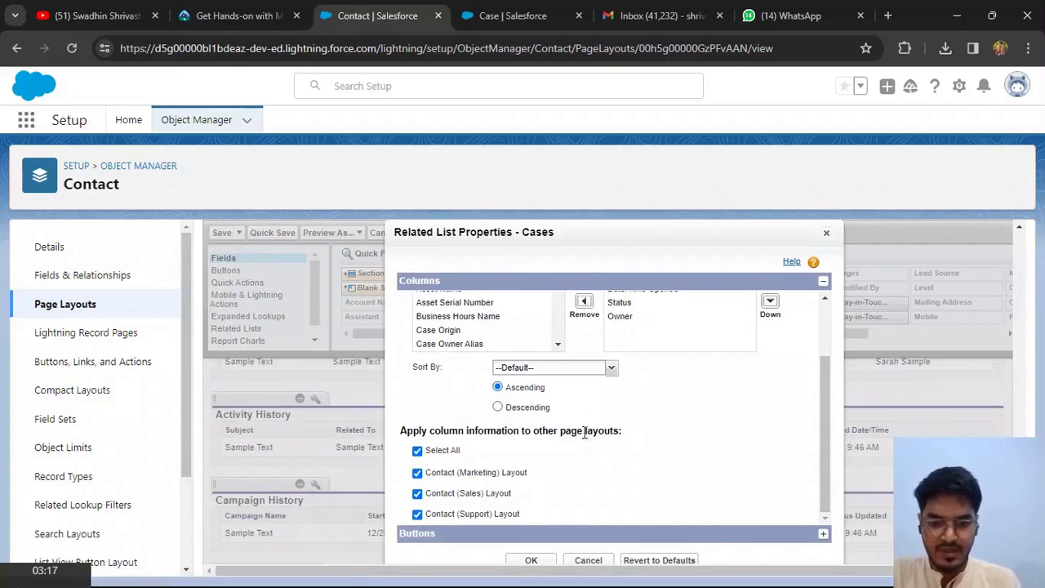
{"action": "scroll", "coordinate": [566, 456], "scroll_direction": "down", "scroll_amount": 2}
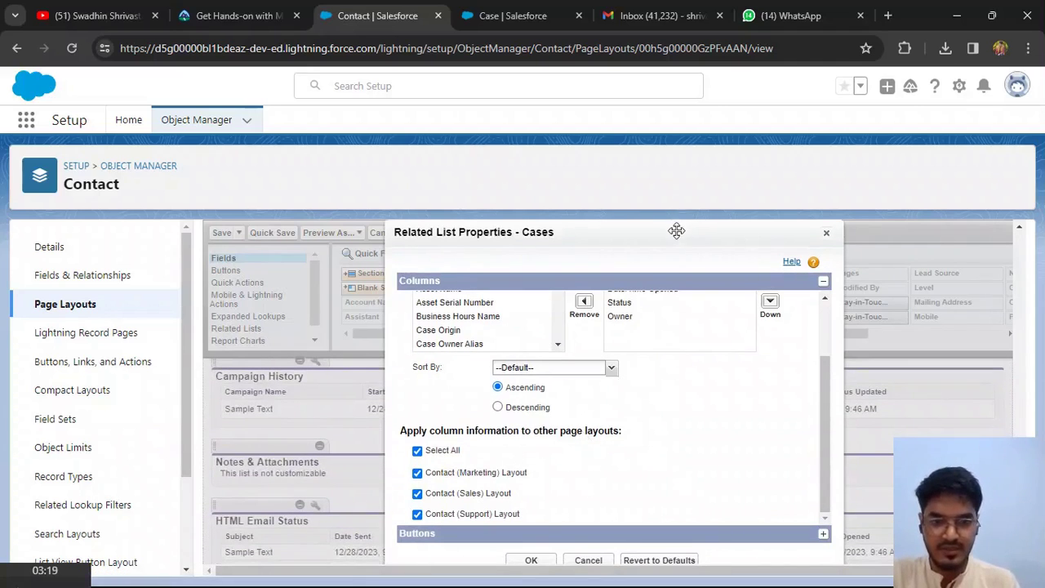
{"action": "mouse_move", "coordinate": [677, 231]}
{"action": "left_mouse_down"}
{"action": "mouse_move", "coordinate": [525, 245]}
{"action": "mouse_move", "coordinate": [526, 256]}
{"action": "left_mouse_up"}
{"action": "scroll", "coordinate": [476, 490], "scroll_direction": "down", "scroll_amount": 1}
{"action": "left_click", "coordinate": [673, 535]}
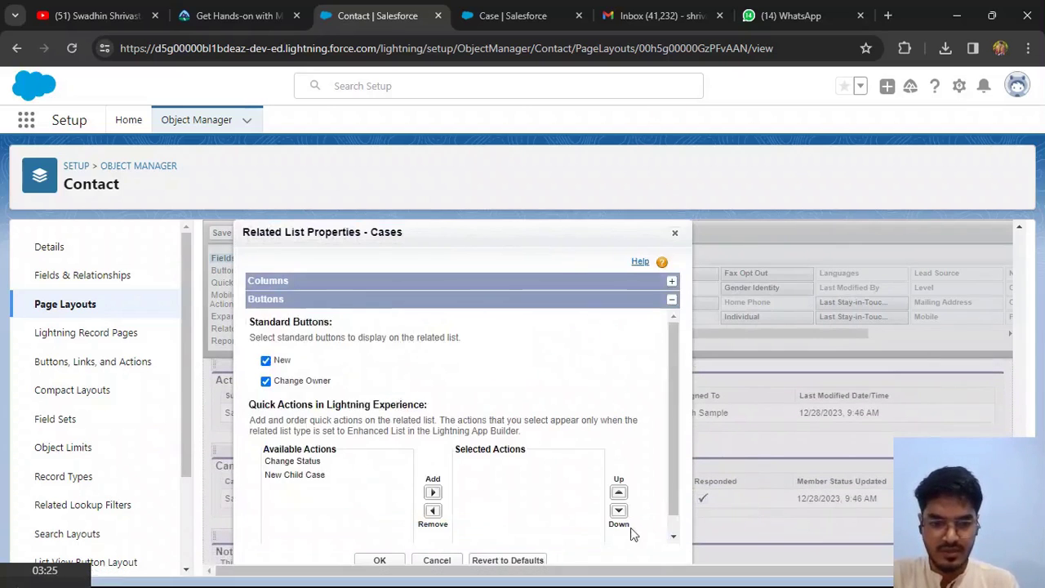
{"action": "scroll", "coordinate": [577, 482], "scroll_direction": "down", "scroll_amount": 1}
{"action": "left_click", "coordinate": [304, 443]}
{"action": "left_click", "coordinate": [432, 475]}
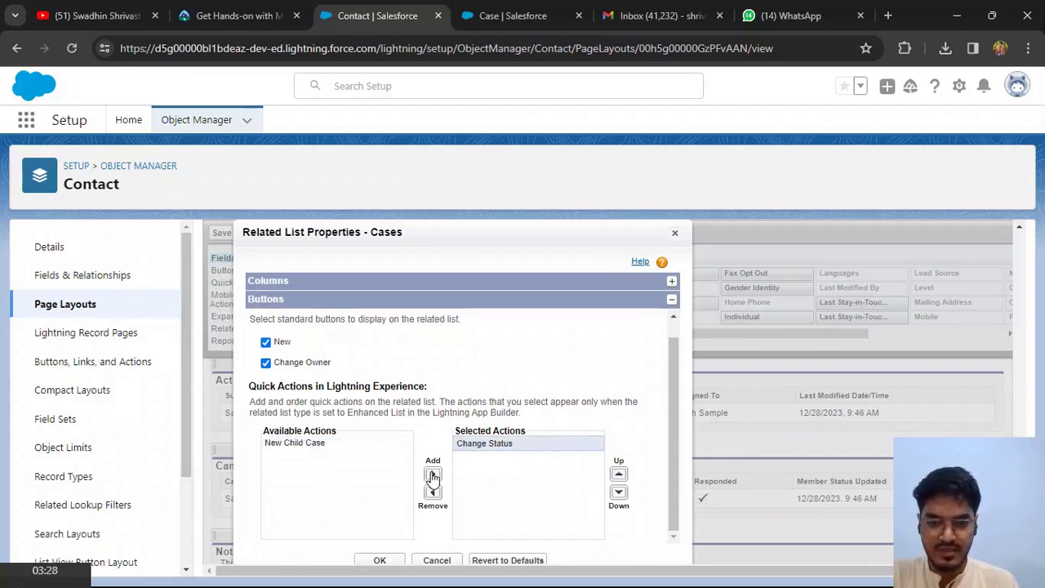
{"action": "left_click", "coordinate": [377, 561]}
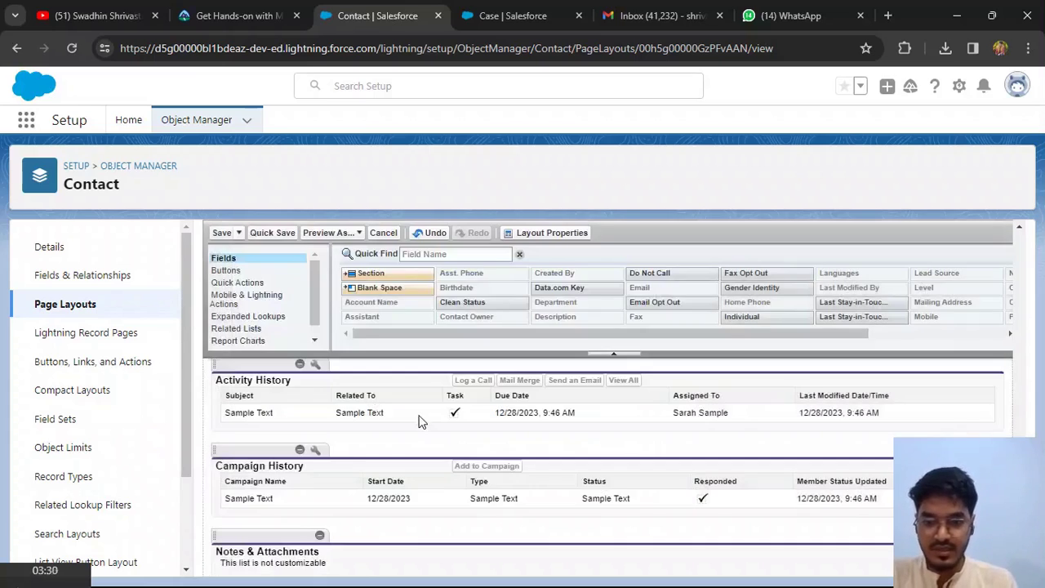
{"action": "left_click", "coordinate": [222, 234]}
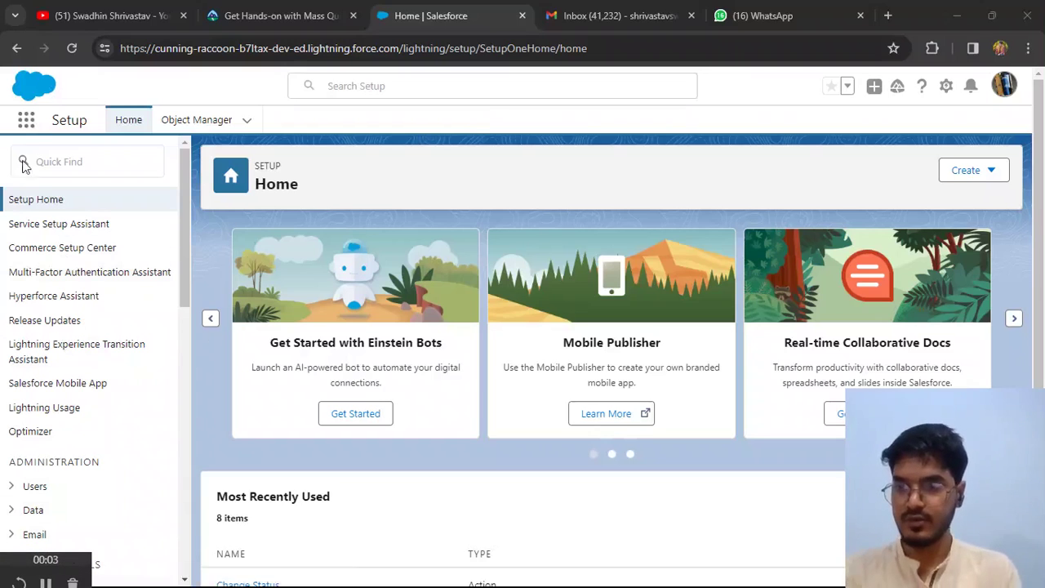
Step: Open the Contacts list through the App Launcher by searching 'contact'
{"action": "left_click", "coordinate": [25, 122]}
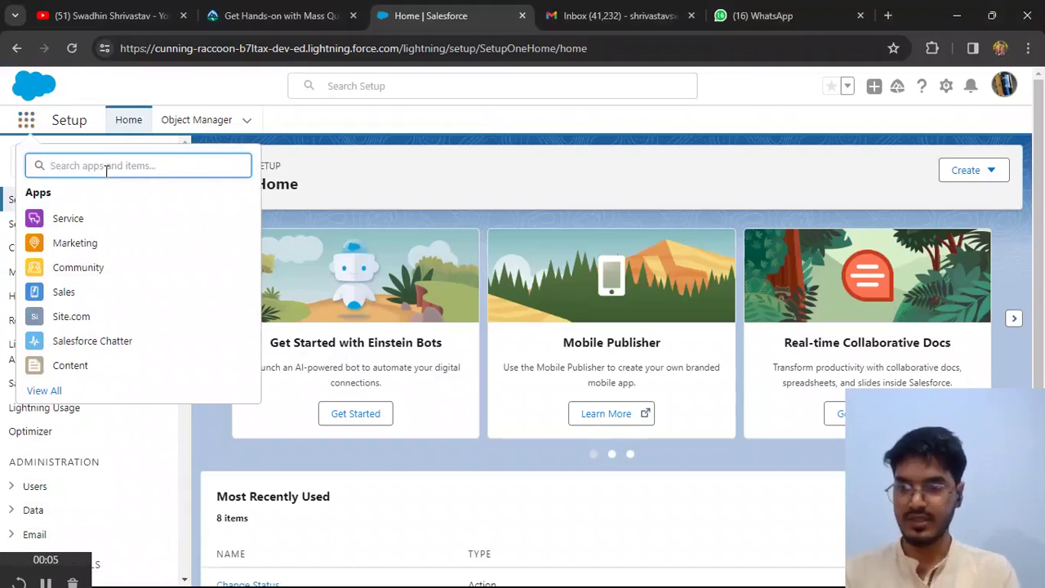
{"action": "type", "text": "contact"}
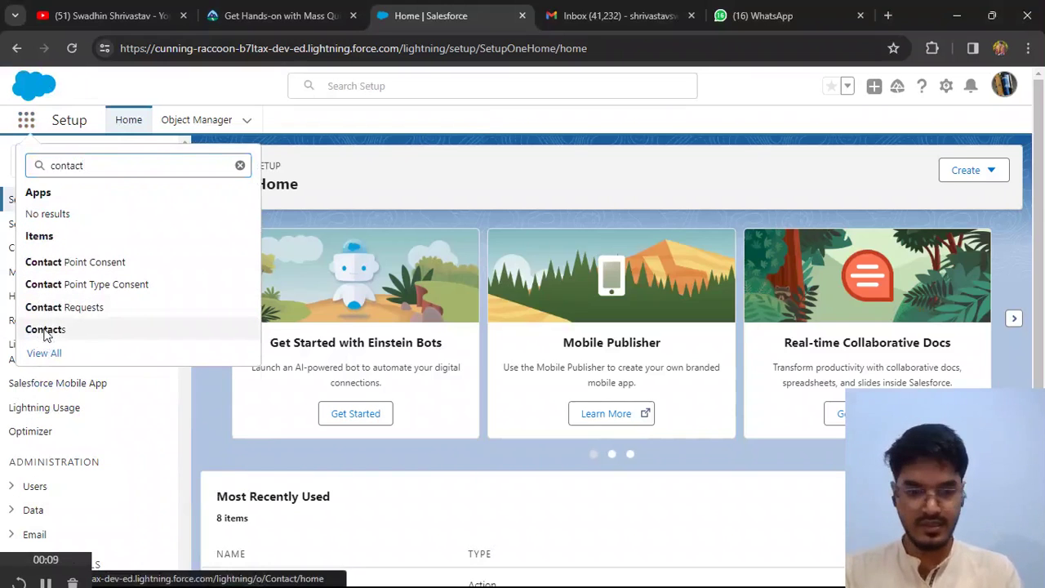
{"action": "left_click", "coordinate": [44, 330]}
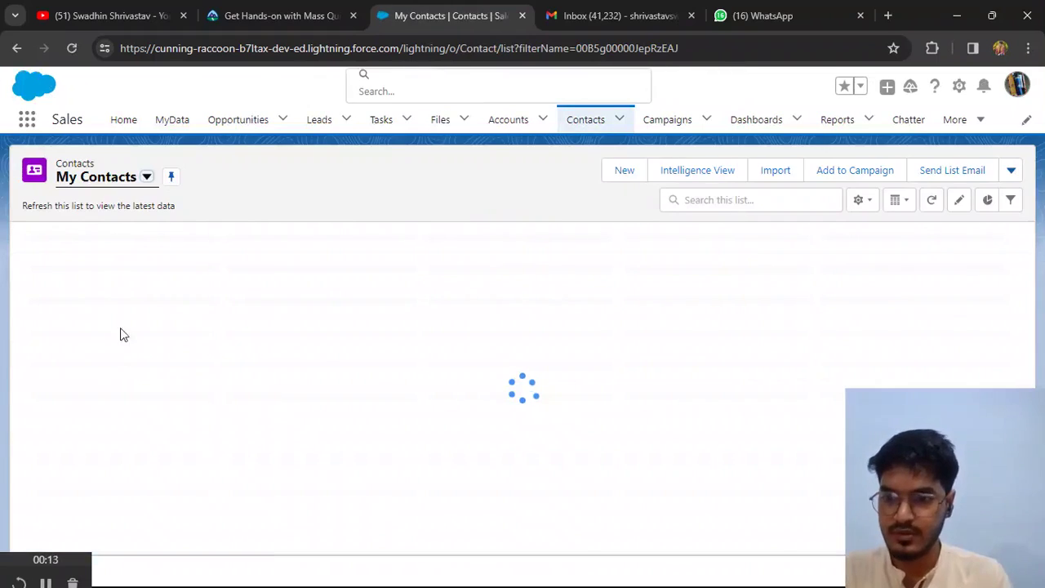
{"action": "scroll", "coordinate": [164, 363], "scroll_direction": "down", "scroll_amount": 1}
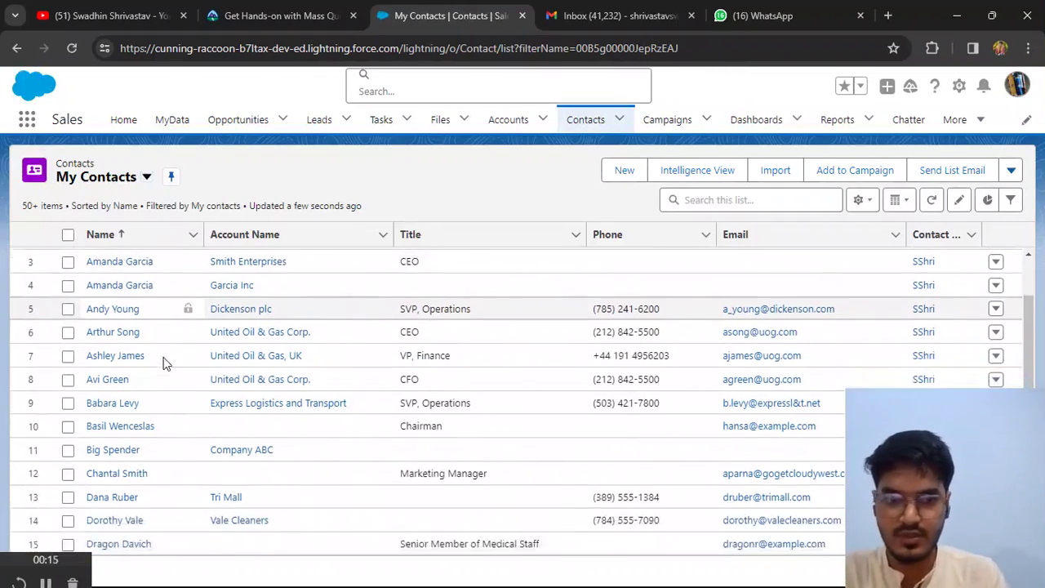
{"action": "scroll", "coordinate": [164, 363], "scroll_direction": "down", "scroll_amount": 7}
{"action": "scroll", "coordinate": [163, 363], "scroll_direction": "down", "scroll_amount": 4}
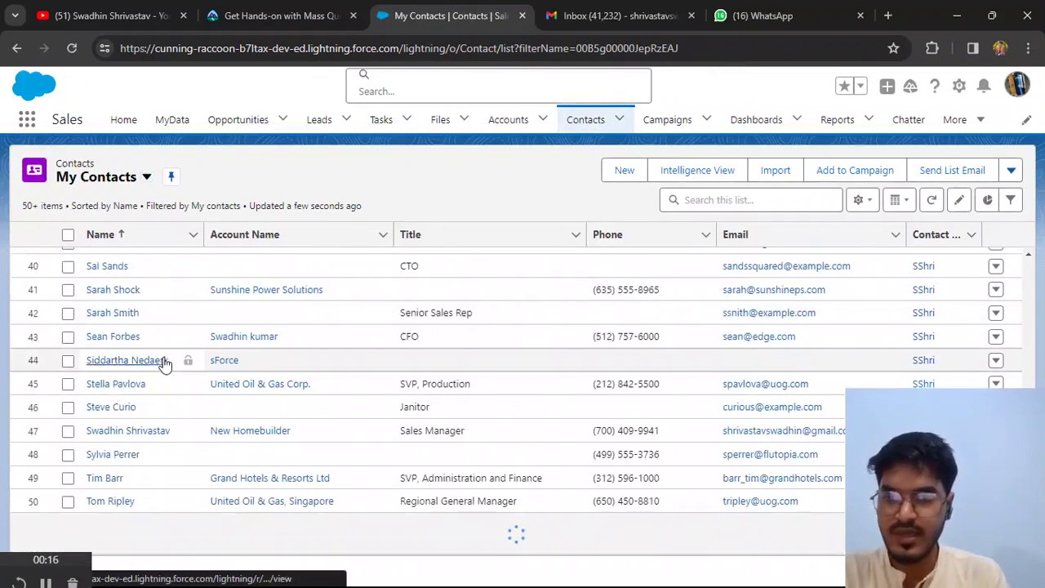
Step: Search the contacts list for the contact named in the challenge and open their record
{"action": "left_click", "coordinate": [286, 17]}
{"action": "mouse_move", "coordinate": [383, 97]}
{"action": "left_click", "coordinate": [262, 401]}
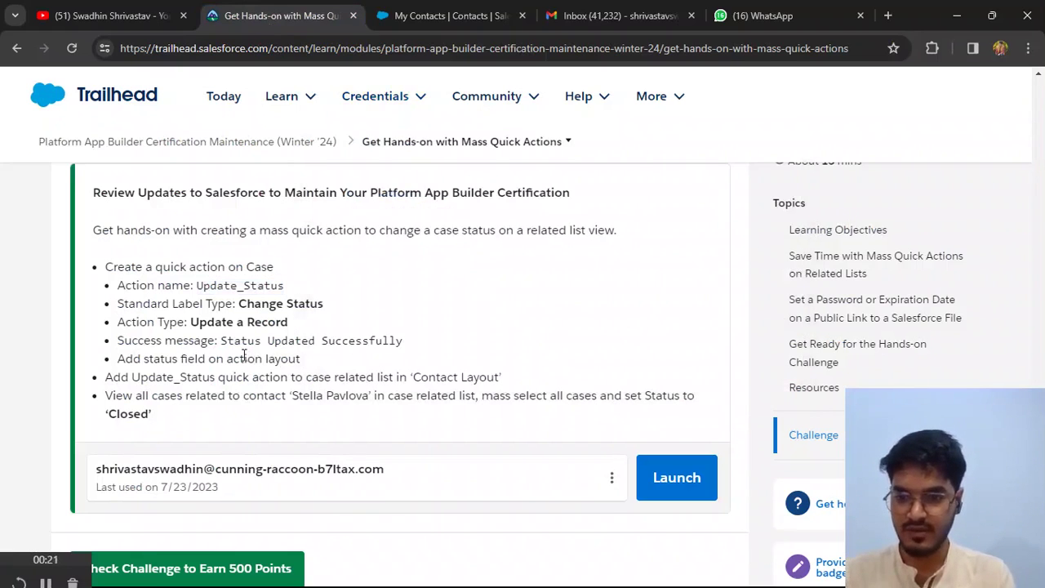
{"action": "double_click", "coordinate": [300, 395]}
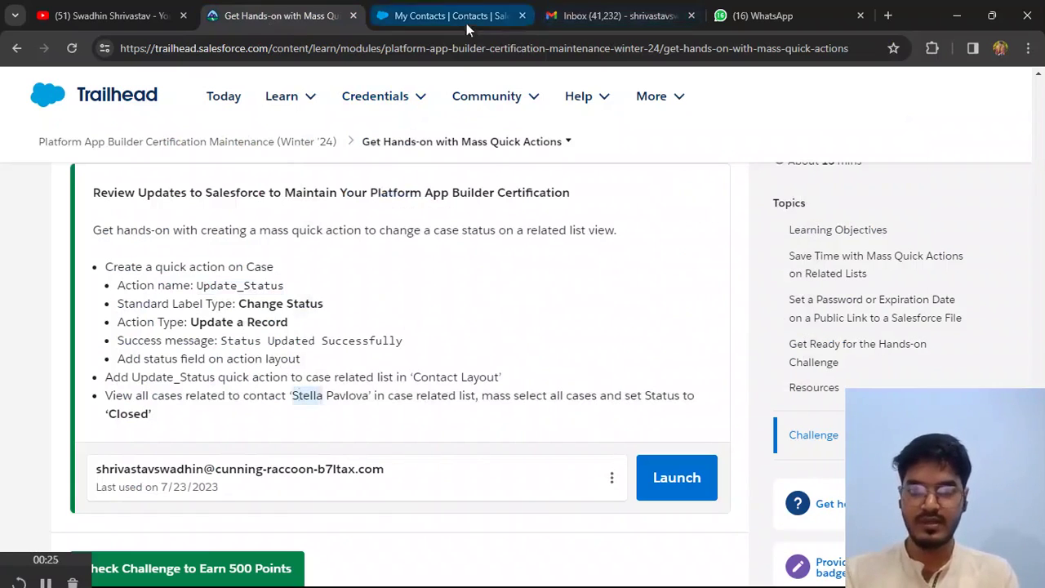
{"action": "left_click", "coordinate": [464, 16]}
{"action": "left_click", "coordinate": [716, 199]}
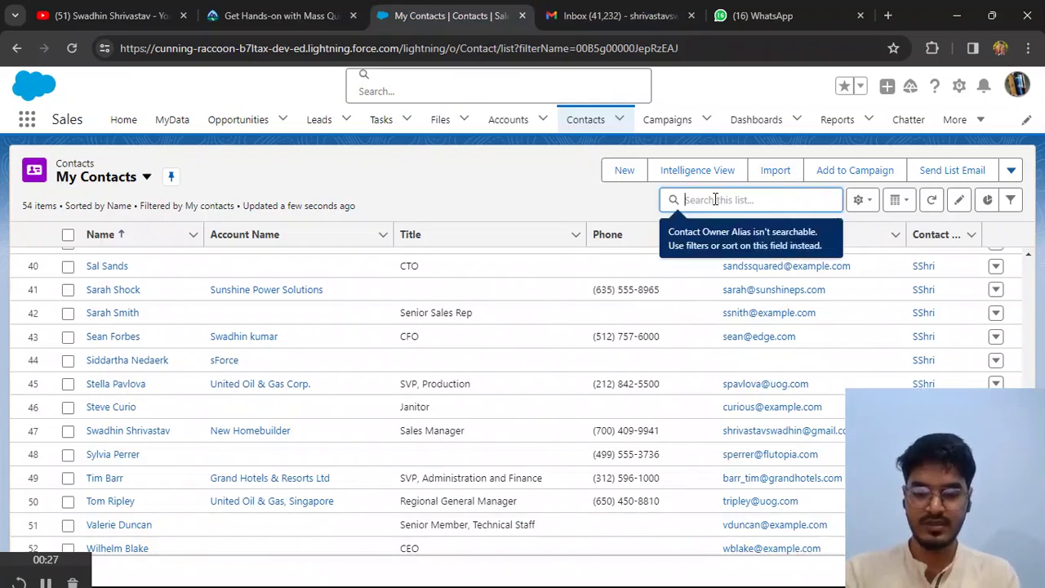
{"action": "type", "text": "Stella"}
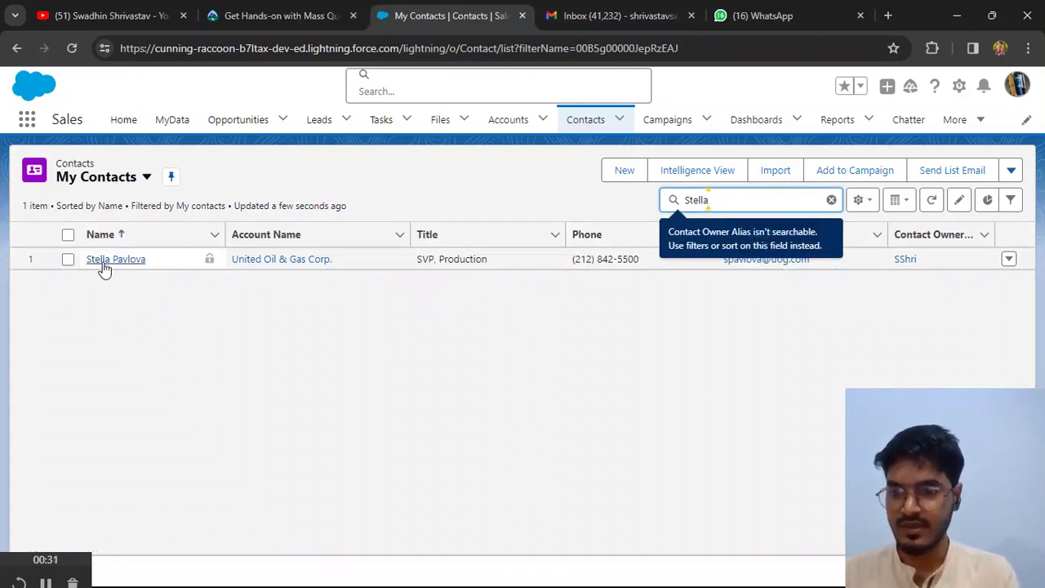
{"action": "left_click", "coordinate": [103, 262]}
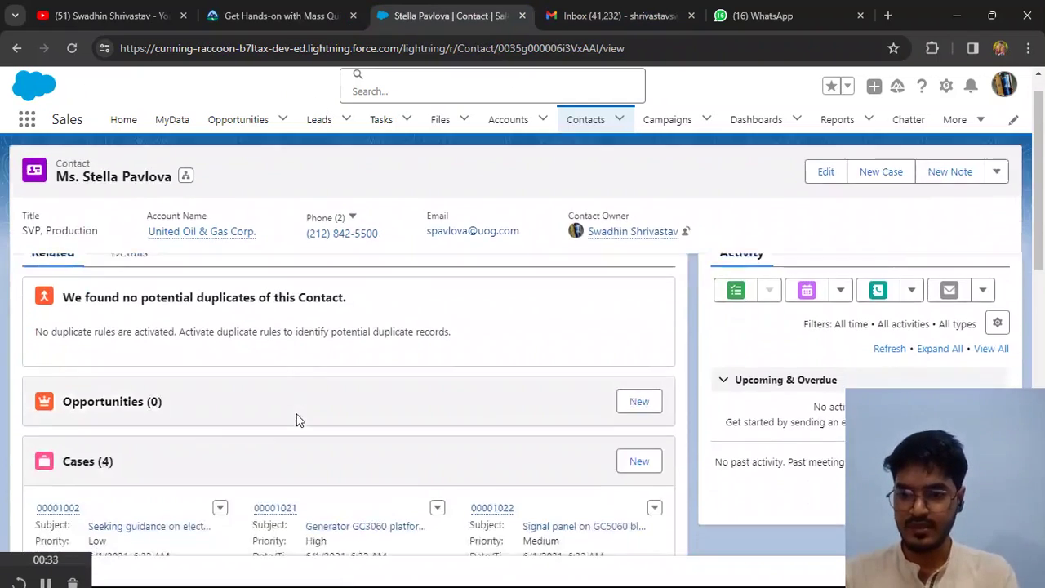
{"action": "scroll", "coordinate": [297, 420], "scroll_direction": "down", "scroll_amount": 1}
{"action": "scroll", "coordinate": [296, 420], "scroll_direction": "down", "scroll_amount": 2}
Step: Mass-update all four of the contact's related cases to Status Closed with Change Status
{"action": "left_click", "coordinate": [348, 505]}
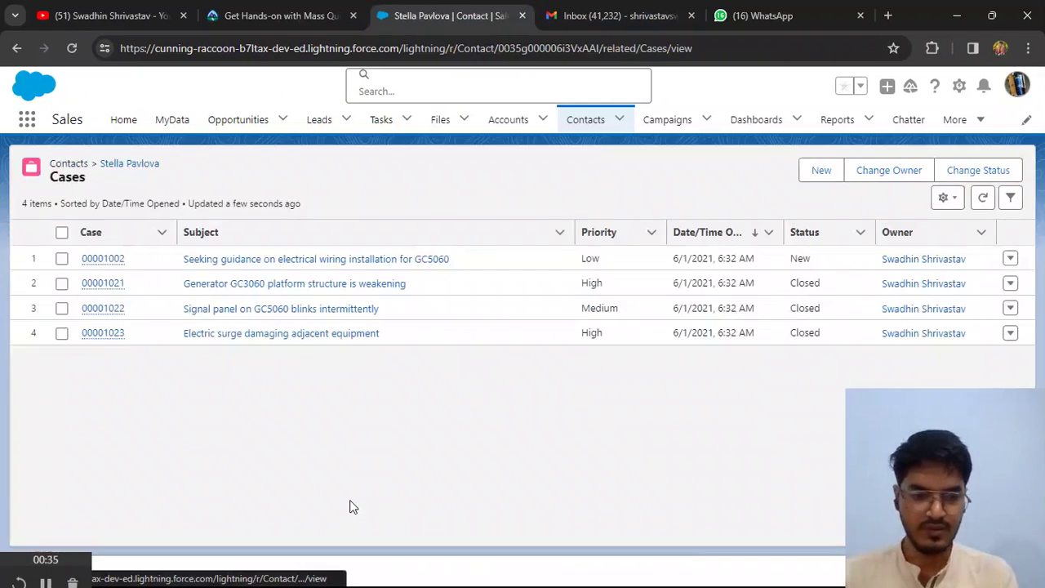
{"action": "left_click", "coordinate": [62, 235]}
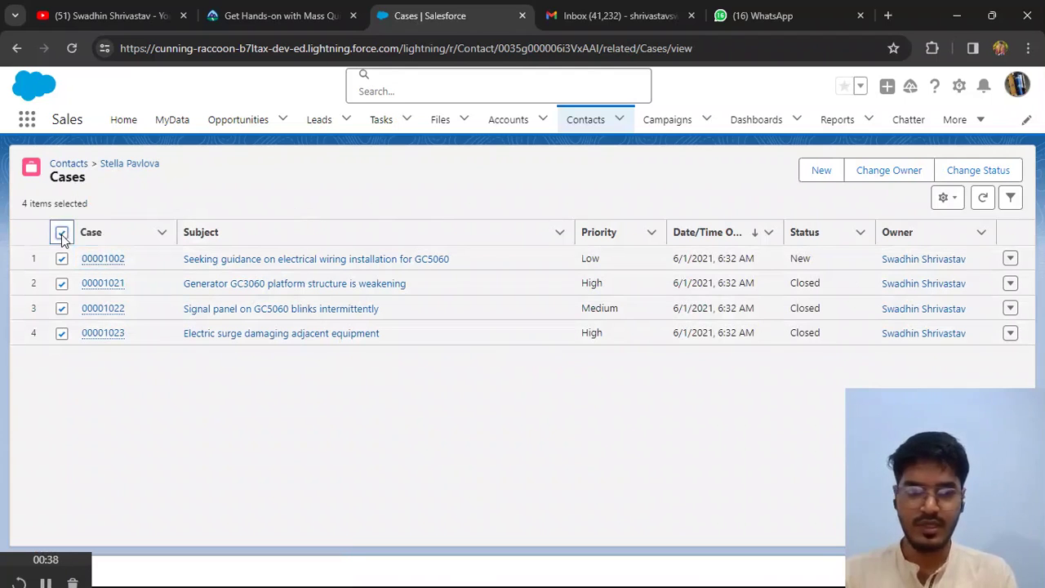
{"action": "left_click", "coordinate": [979, 171]}
{"action": "left_click", "coordinate": [321, 18]}
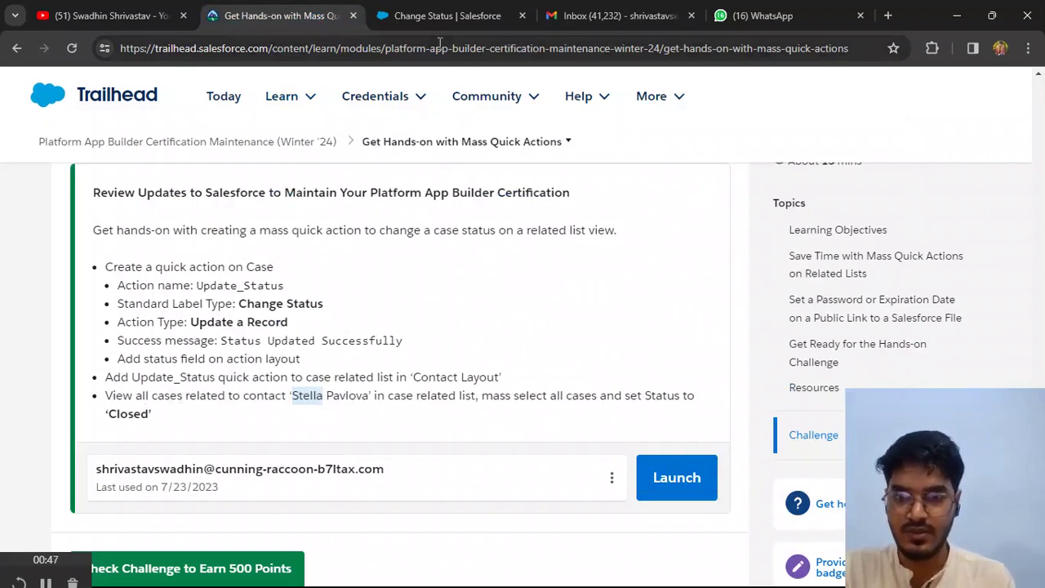
{"action": "left_click", "coordinate": [432, 15]}
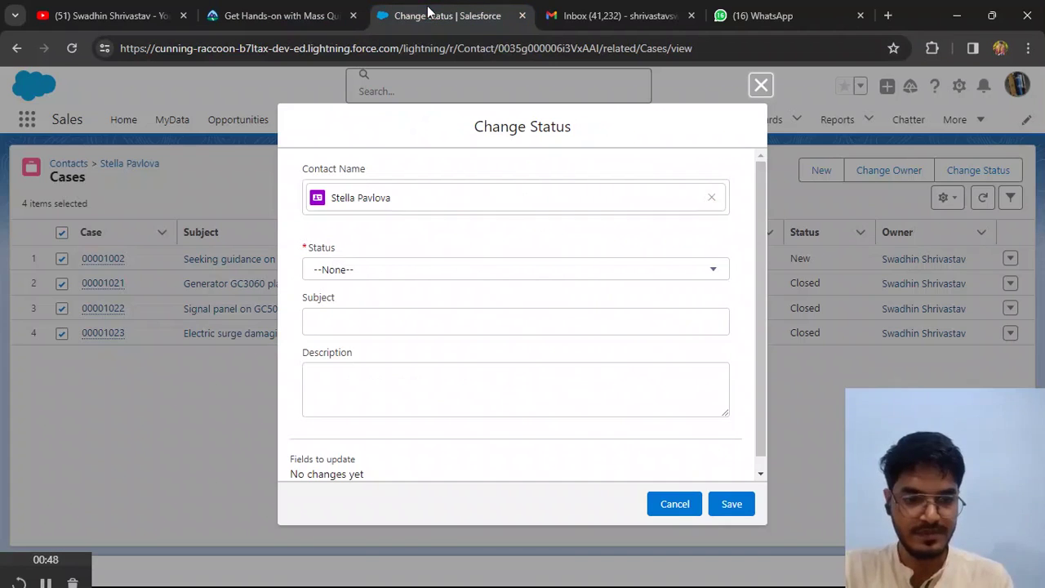
{"action": "left_click", "coordinate": [397, 270]}
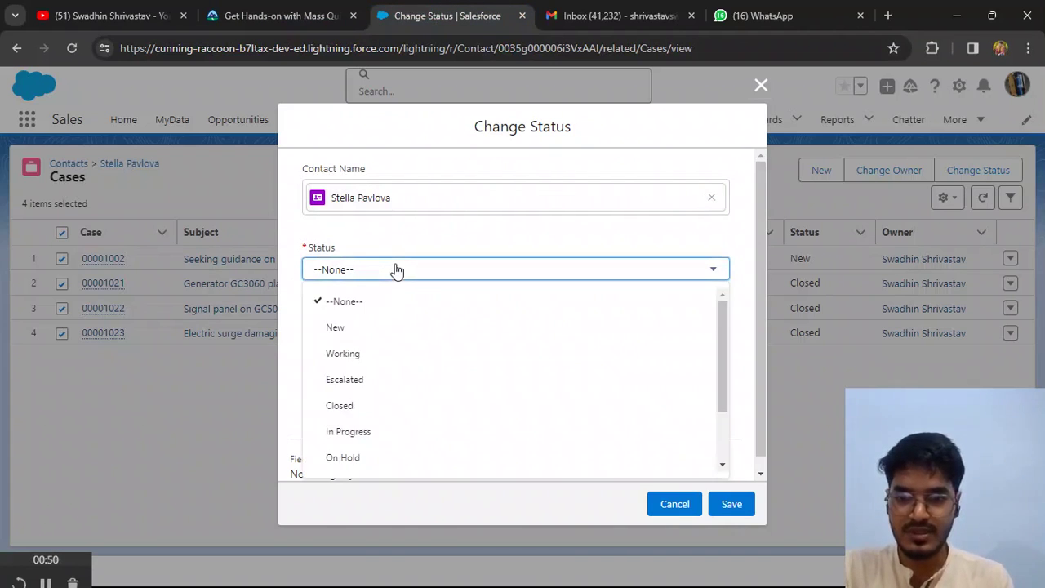
{"action": "left_click", "coordinate": [340, 406]}
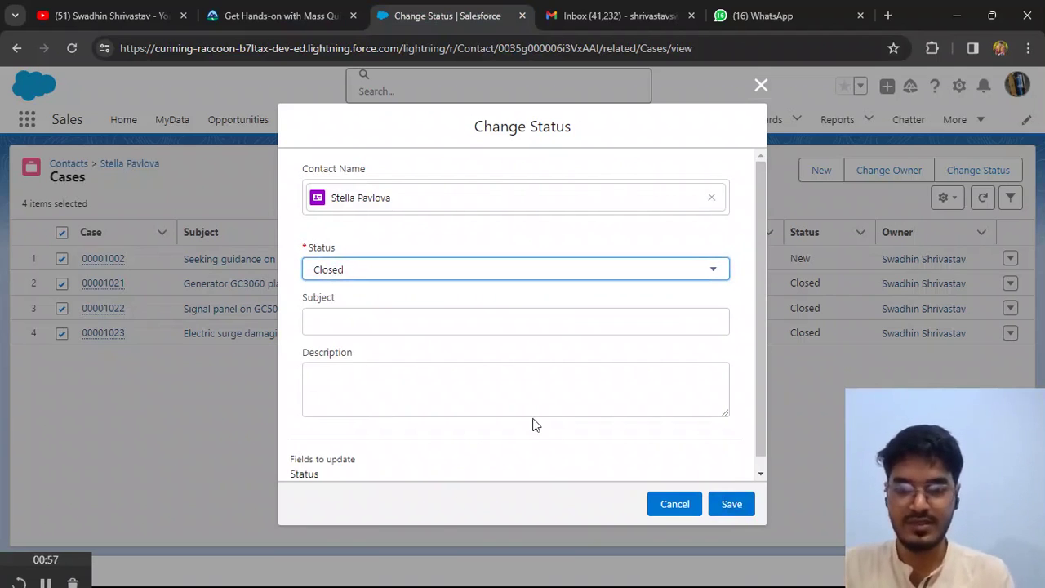
{"action": "left_click", "coordinate": [729, 505]}
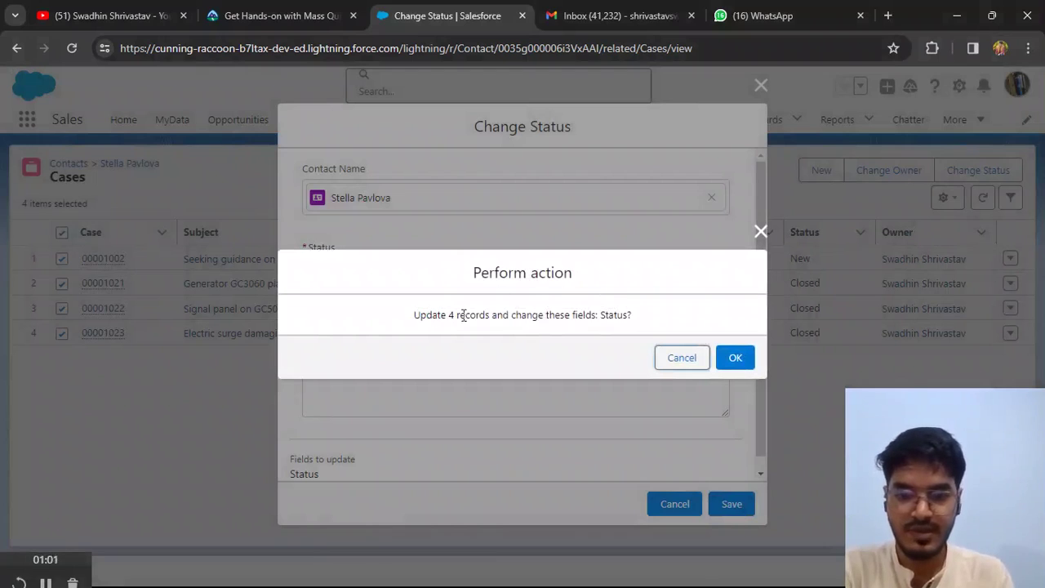
{"action": "left_click", "coordinate": [727, 358]}
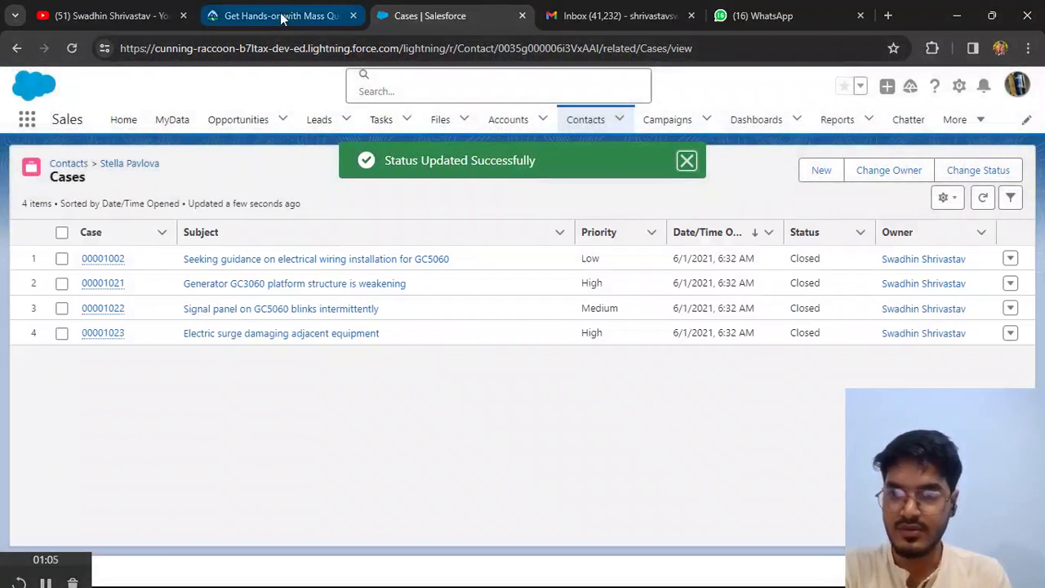
Step: Pass the Trailhead challenge check for the 500-point badge and give a five-star rating
{"action": "left_click", "coordinate": [280, 14]}
{"action": "mouse_move", "coordinate": [280, 95]}
{"action": "scroll", "coordinate": [165, 331], "scroll_direction": "down", "scroll_amount": 1}
{"action": "left_click", "coordinate": [174, 538]}
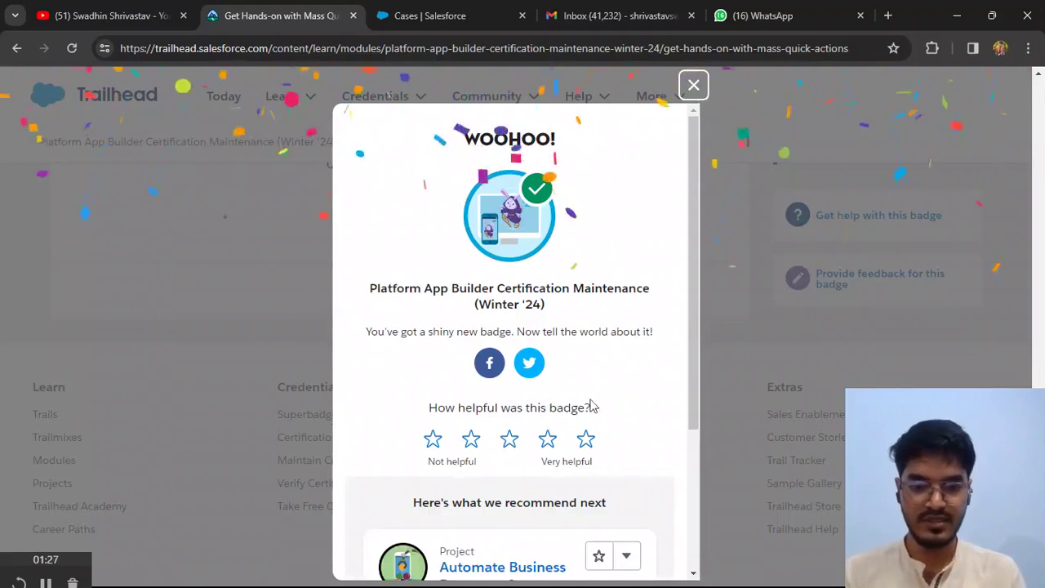
{"action": "left_click", "coordinate": [585, 439]}
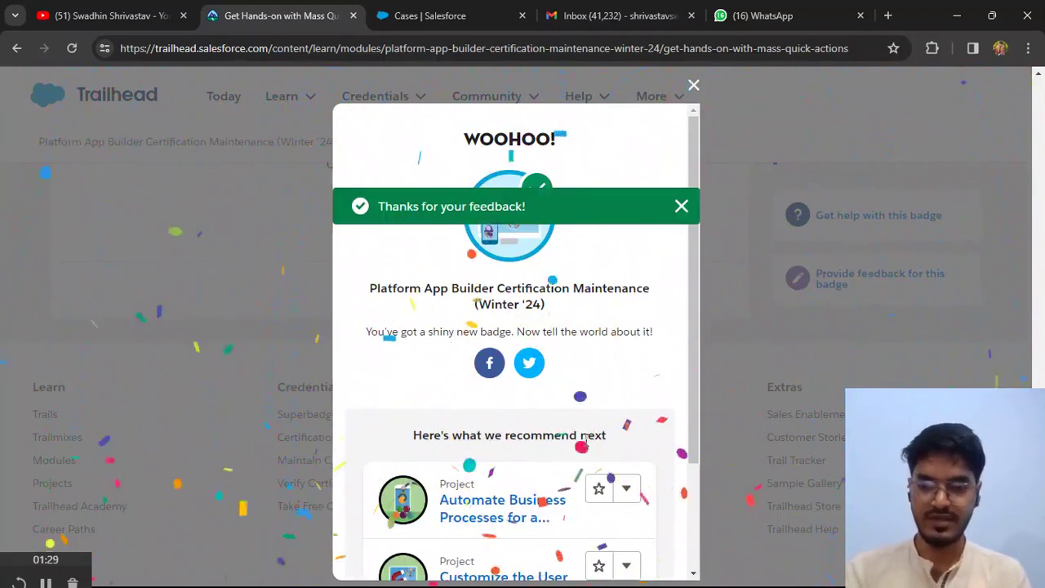